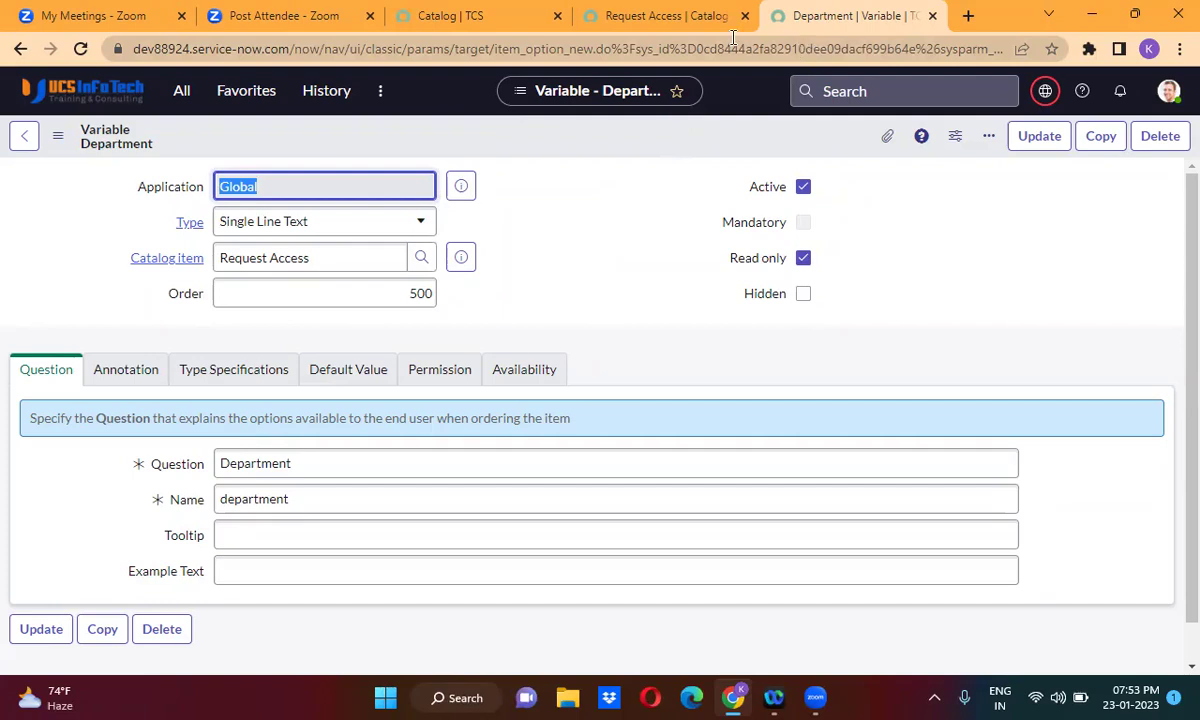
# Step: Open the Request Access catalog item from the Department variable's item reference, review its variables list and preview the order form
pyautogui.click(463, 258)
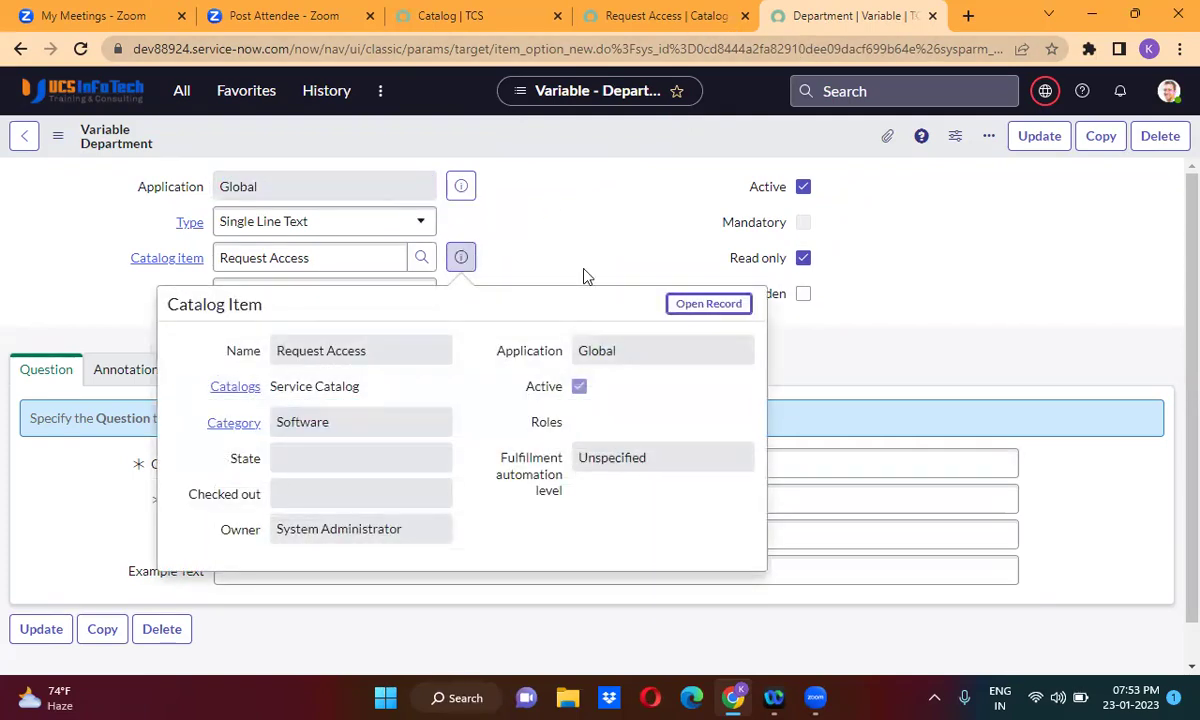
pyautogui.click(700, 308)
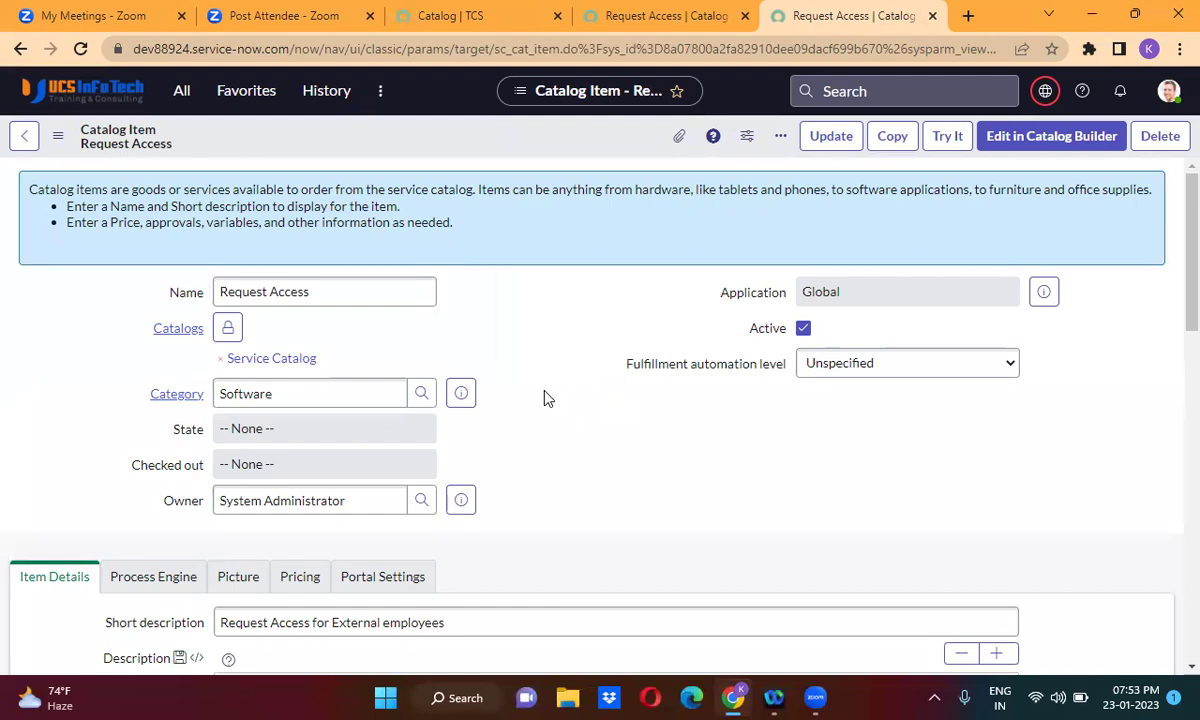
pyautogui.scroll(-10, 547, 399)
pyautogui.scroll(-3, 547, 399)
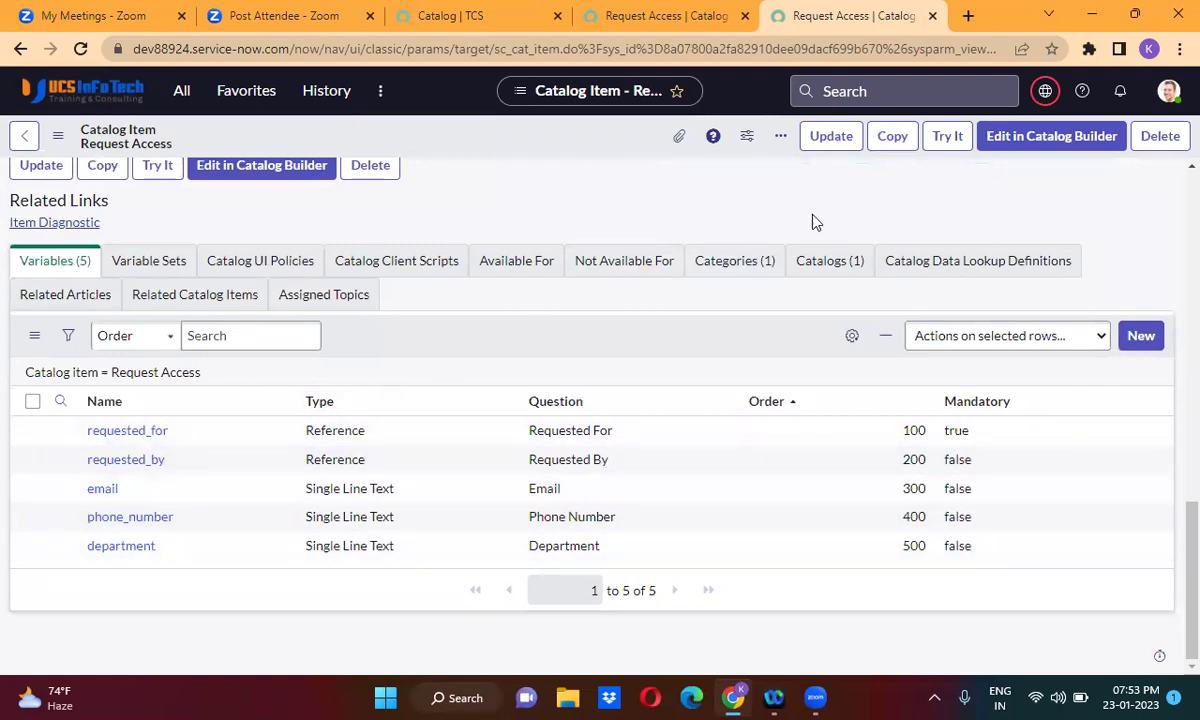
pyautogui.click(948, 137)
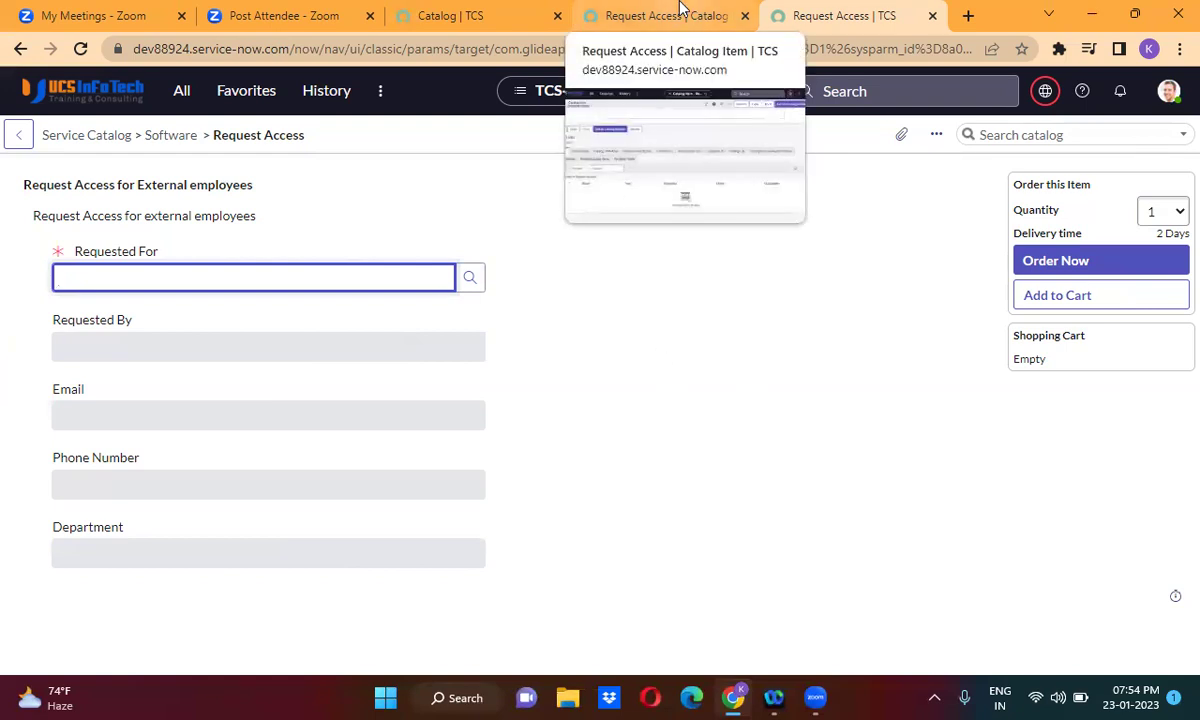
# Step: Return to the Request Access catalog item and start a new variable of type Container Start with order 50
pyautogui.click(18, 50)
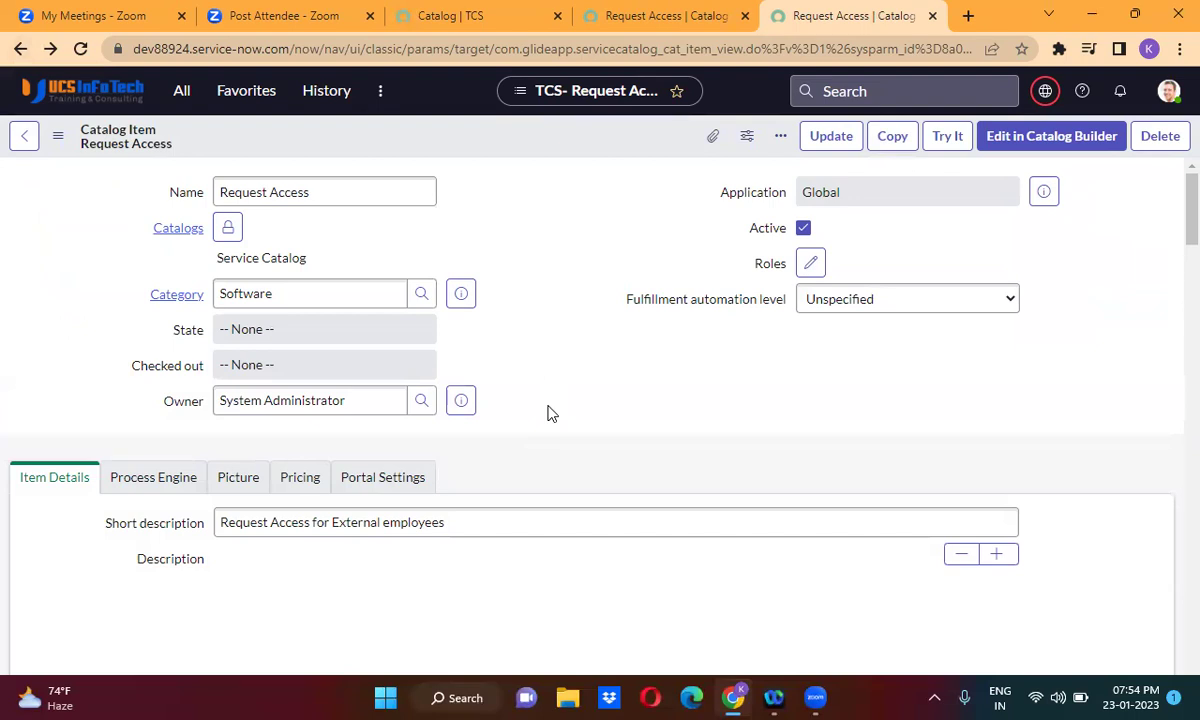
pyautogui.scroll(-15, 548, 413)
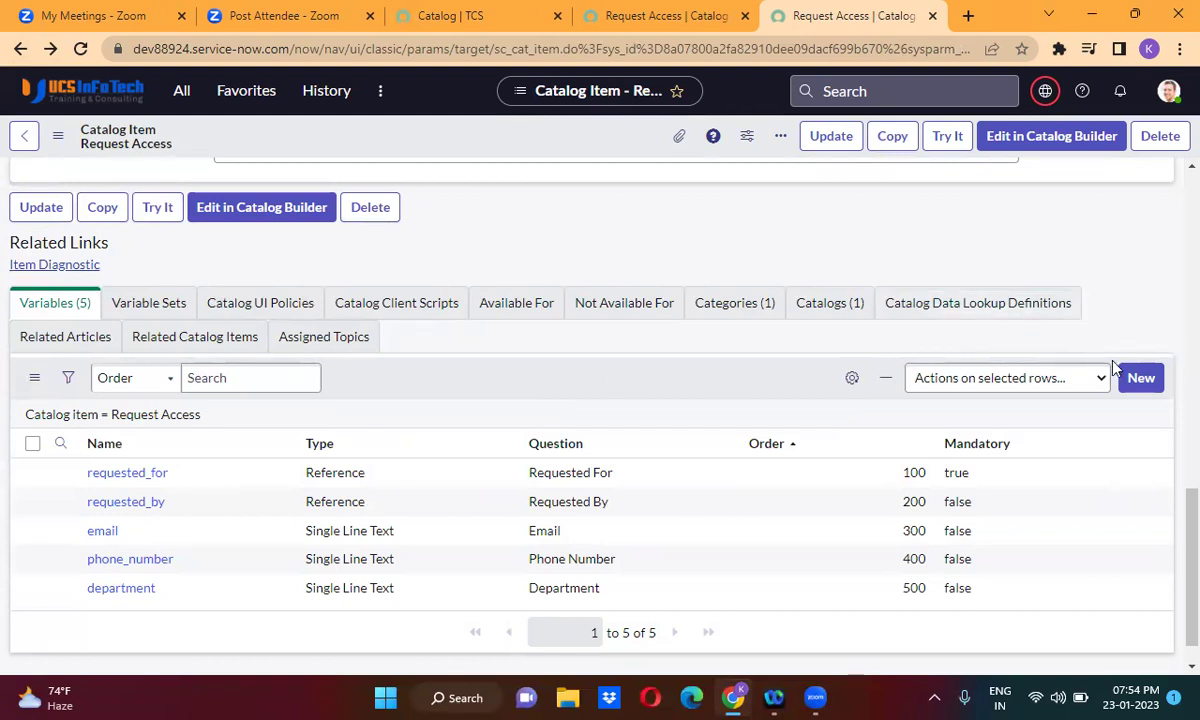
pyautogui.click(1141, 378)
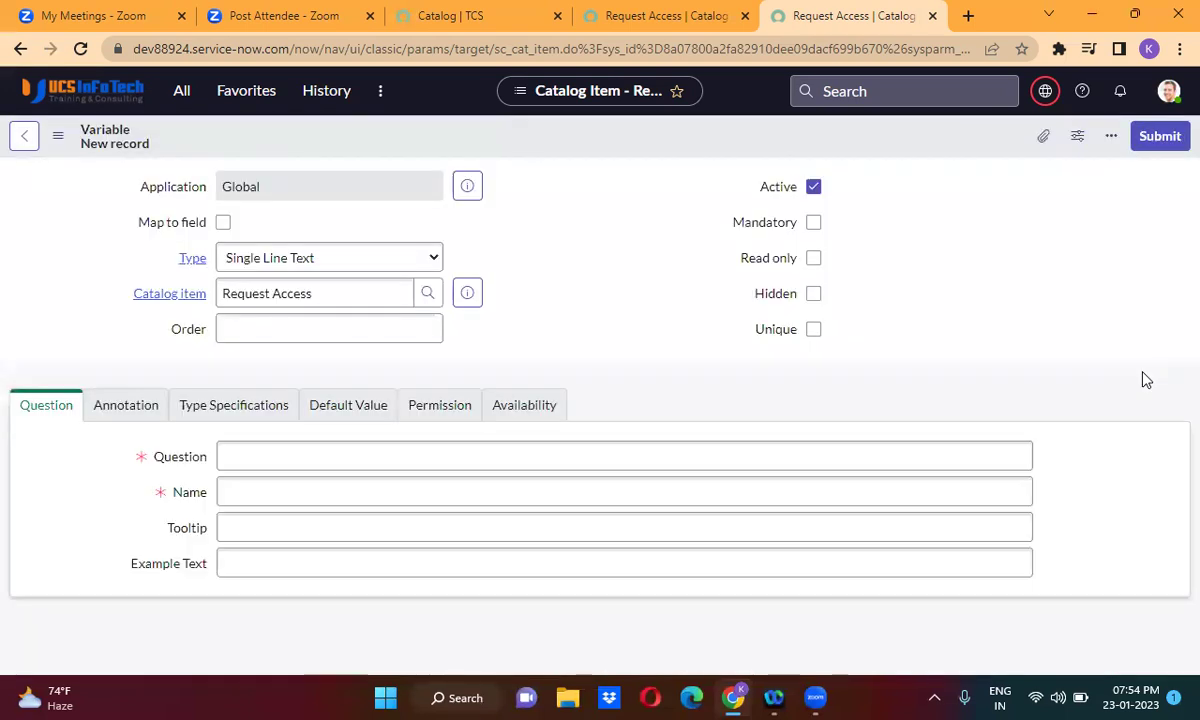
pyautogui.click(330, 258)
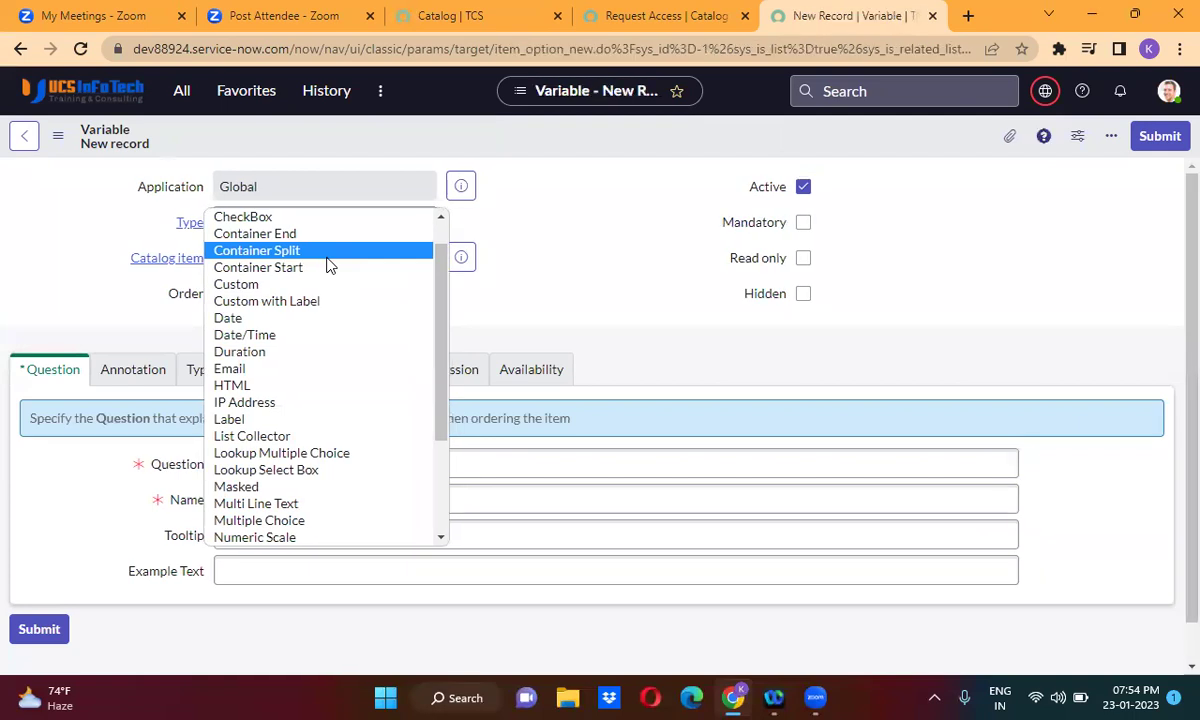
pyautogui.click(327, 266)
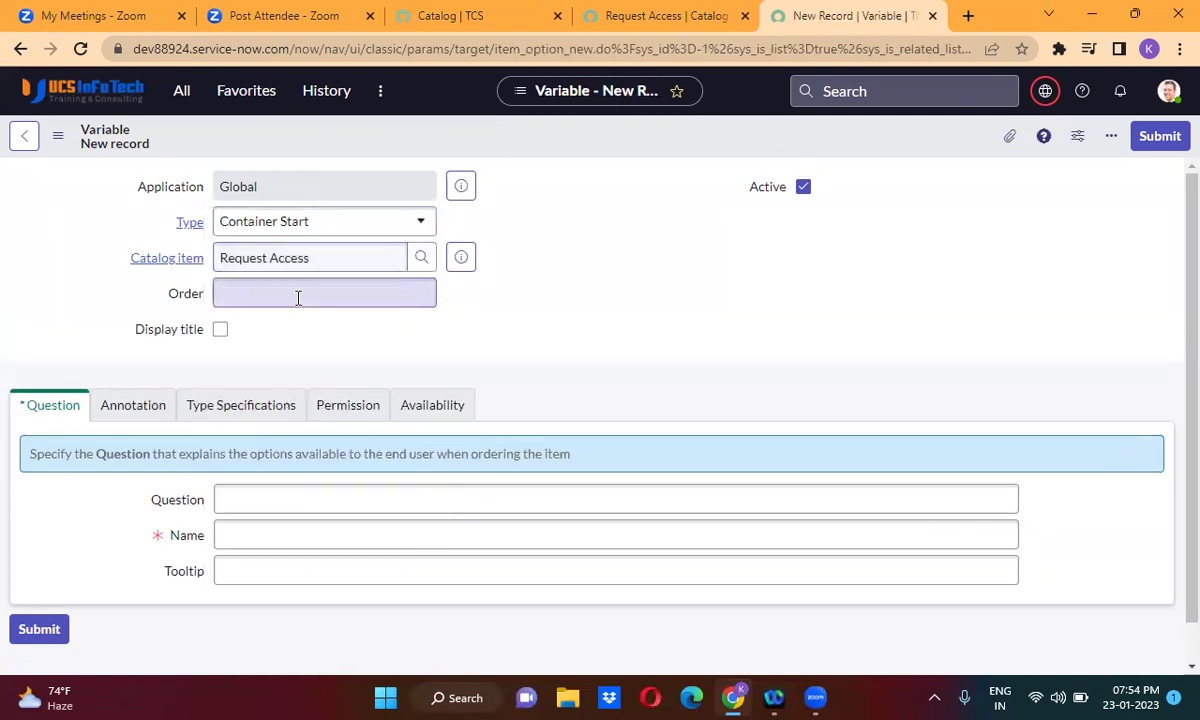
pyautogui.click(298, 298)
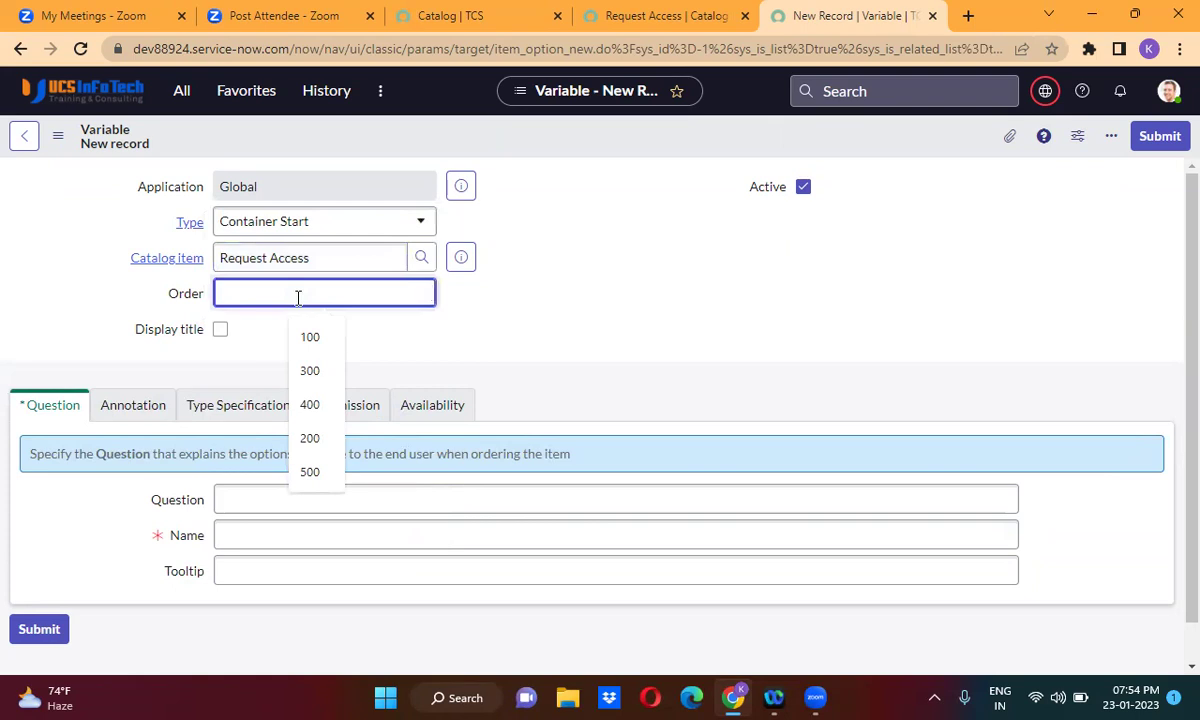
pyautogui.write('50')
pyautogui.click(369, 350)
# Step: Enter c_start as the variable's question and save the record, staying on its form
pyautogui.click(297, 500)
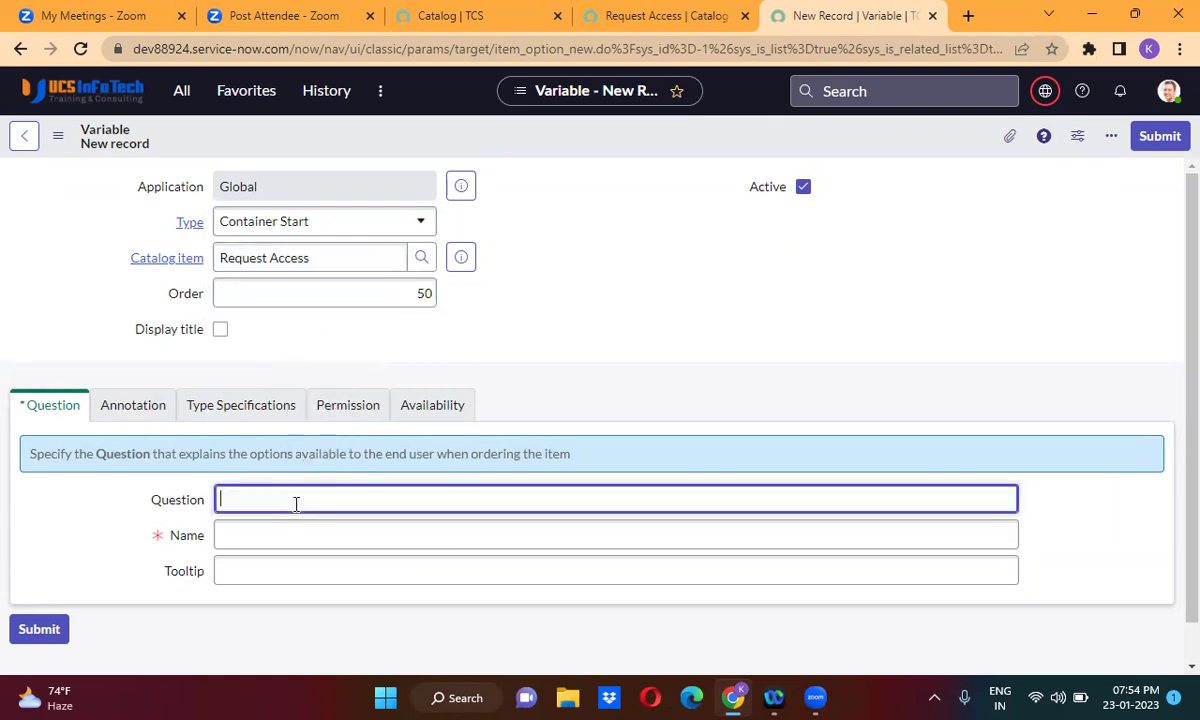
pyautogui.write('c_start')
pyautogui.click(544, 395)
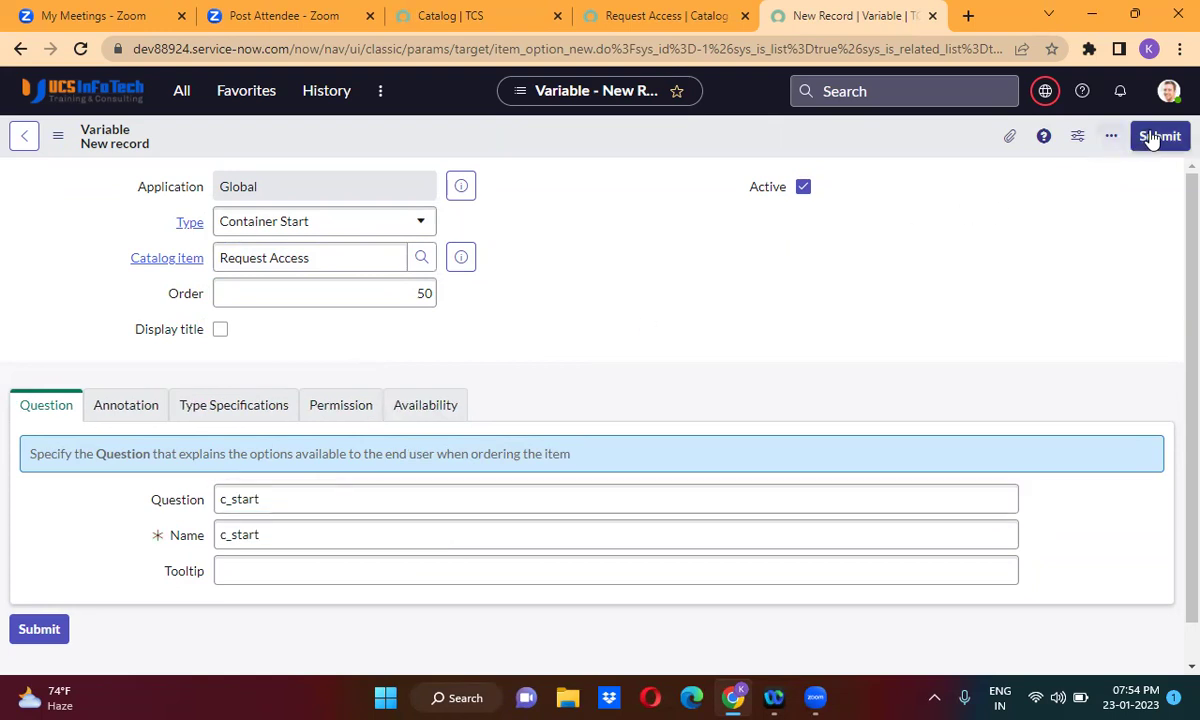
pyautogui.rightClick(605, 140)
pyautogui.click(632, 150)
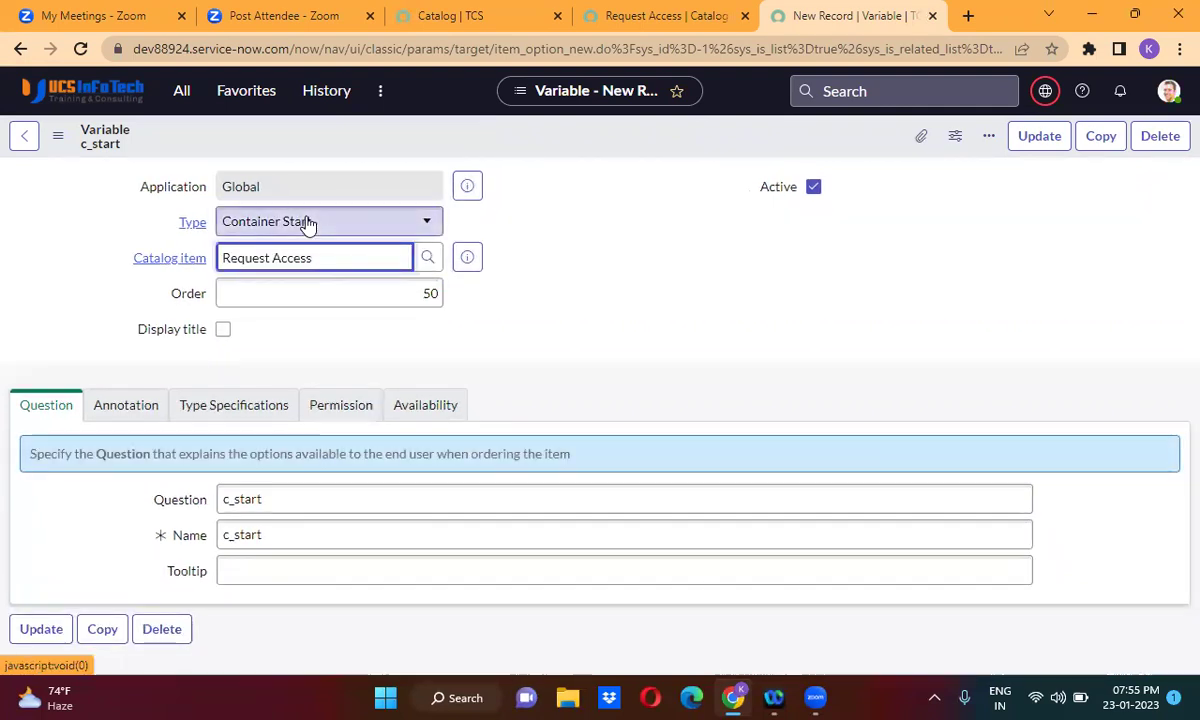
# Step: Set the type to Container Split and the order to 250, and insert it as a new variable while staying on the form
pyautogui.click(308, 222)
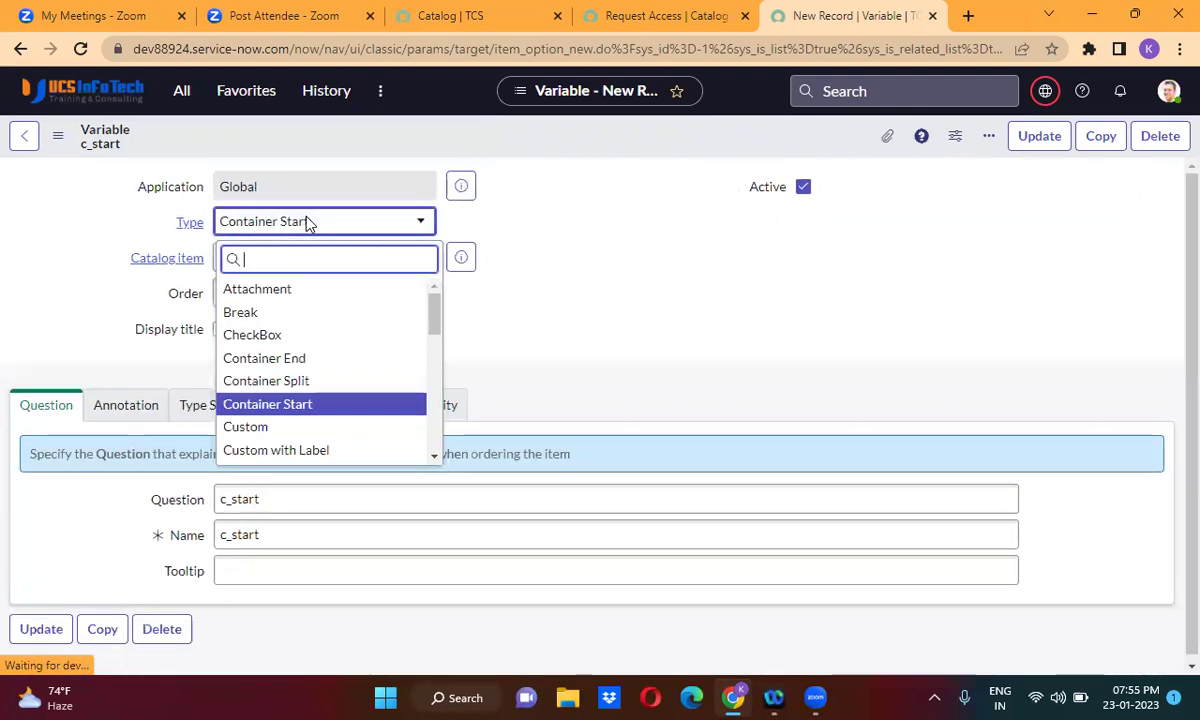
pyautogui.click(305, 380)
pyautogui.doubleClick(430, 293)
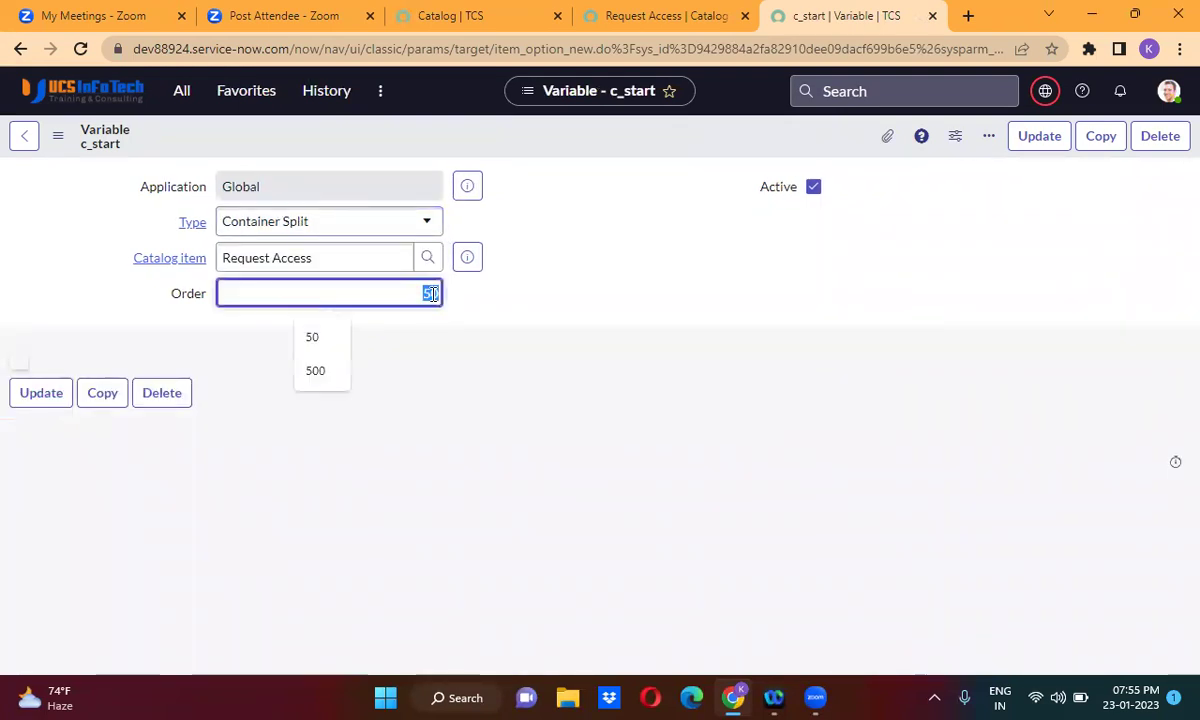
pyautogui.write('2')
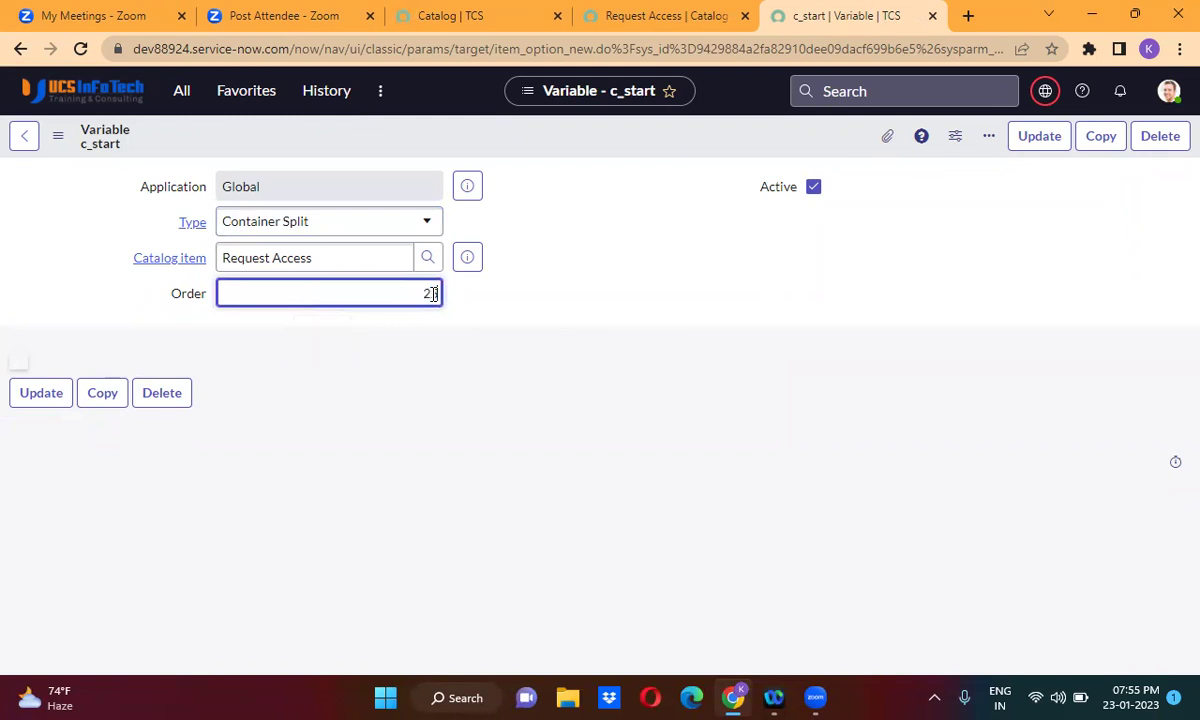
pyautogui.write('50')
pyautogui.rightClick(590, 138)
pyautogui.click(645, 196)
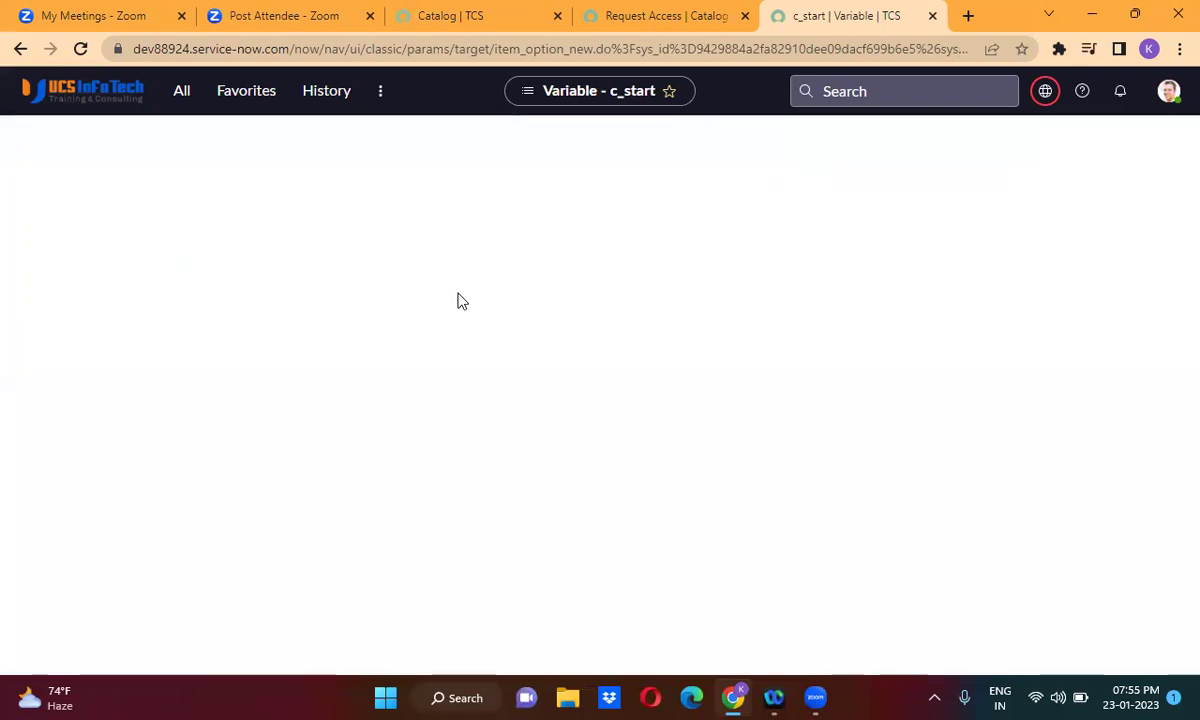
# Step: Set the type to Container End and the order to 550, and insert it as another new variable while staying on the form
pyautogui.click(330, 266)
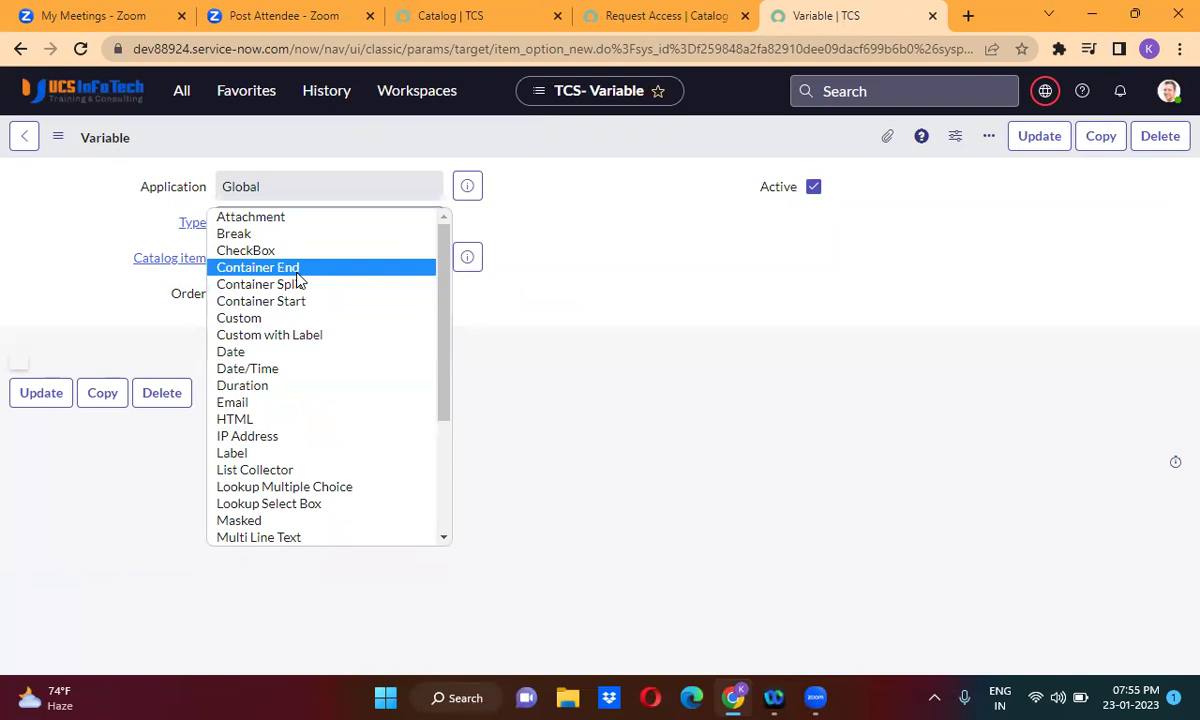
pyautogui.click(288, 267)
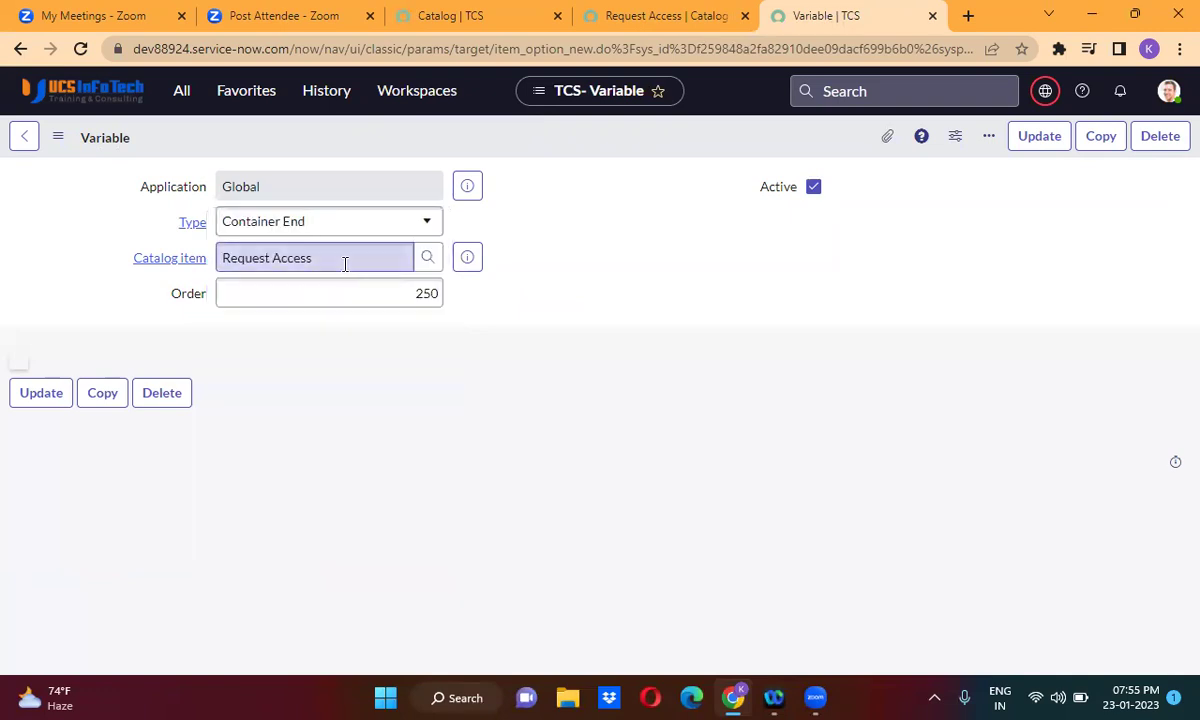
pyautogui.click(396, 292)
pyautogui.write('50')
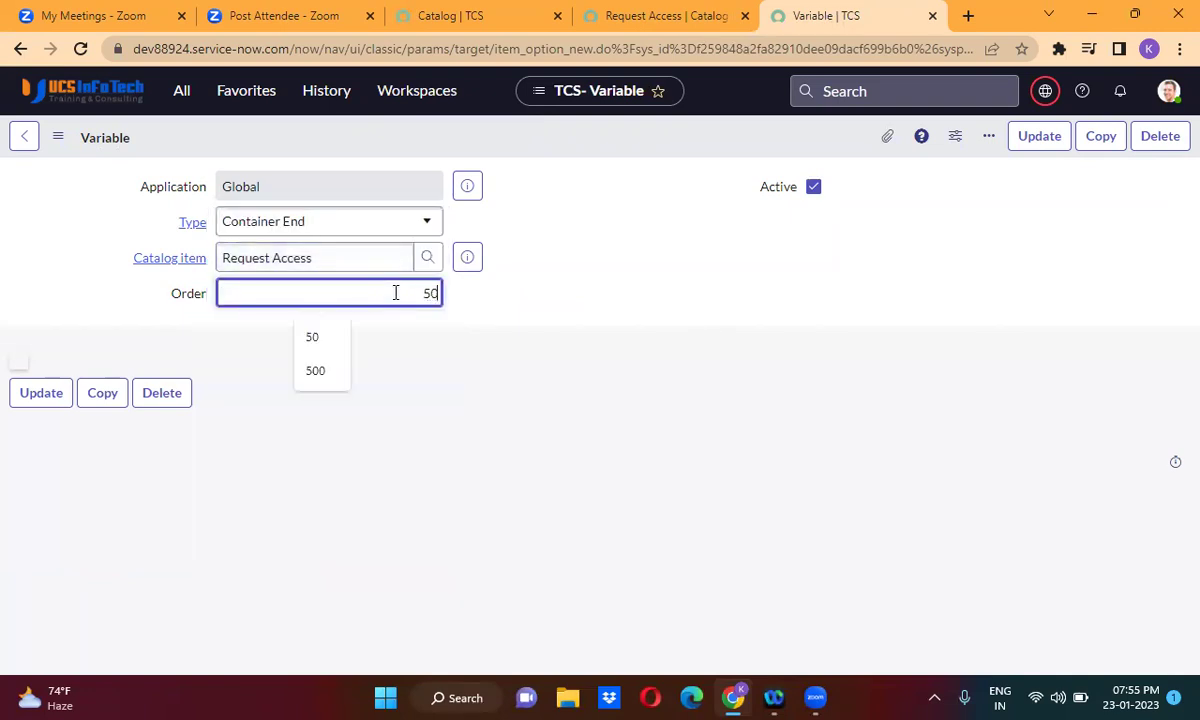
pyautogui.write('00')
pyautogui.press('BackSpace')
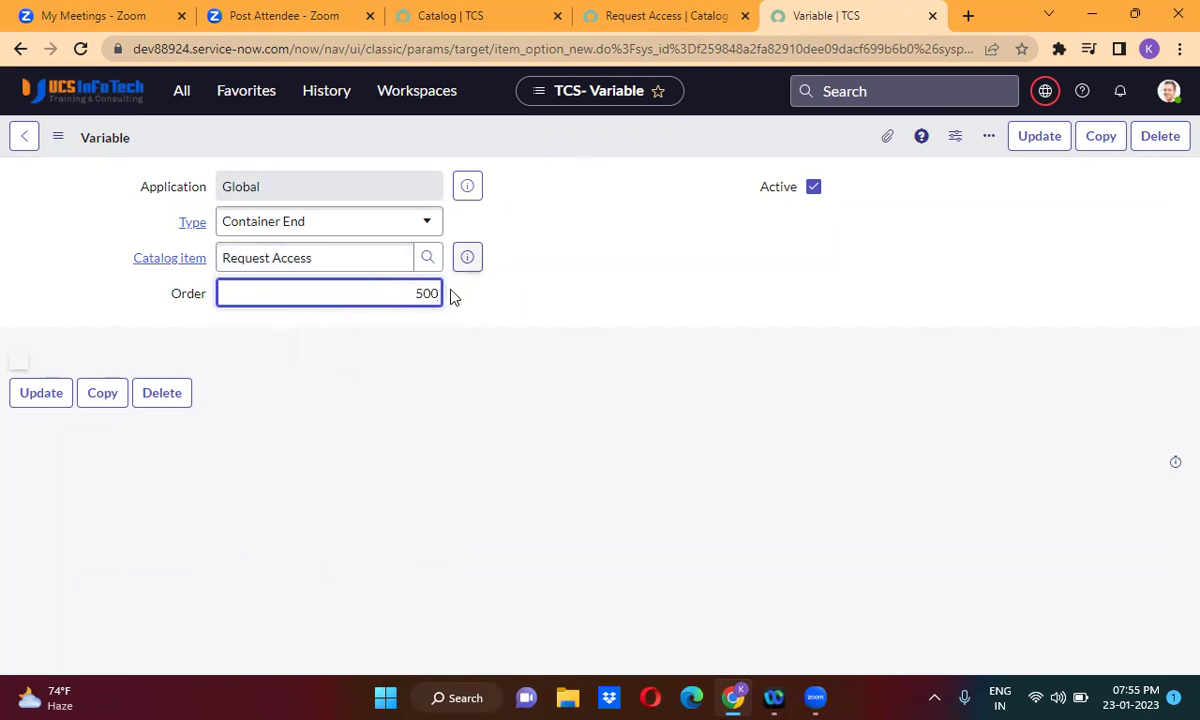
pyautogui.doubleClick(435, 292)
pyautogui.write('5')
pyautogui.rightClick(560, 145)
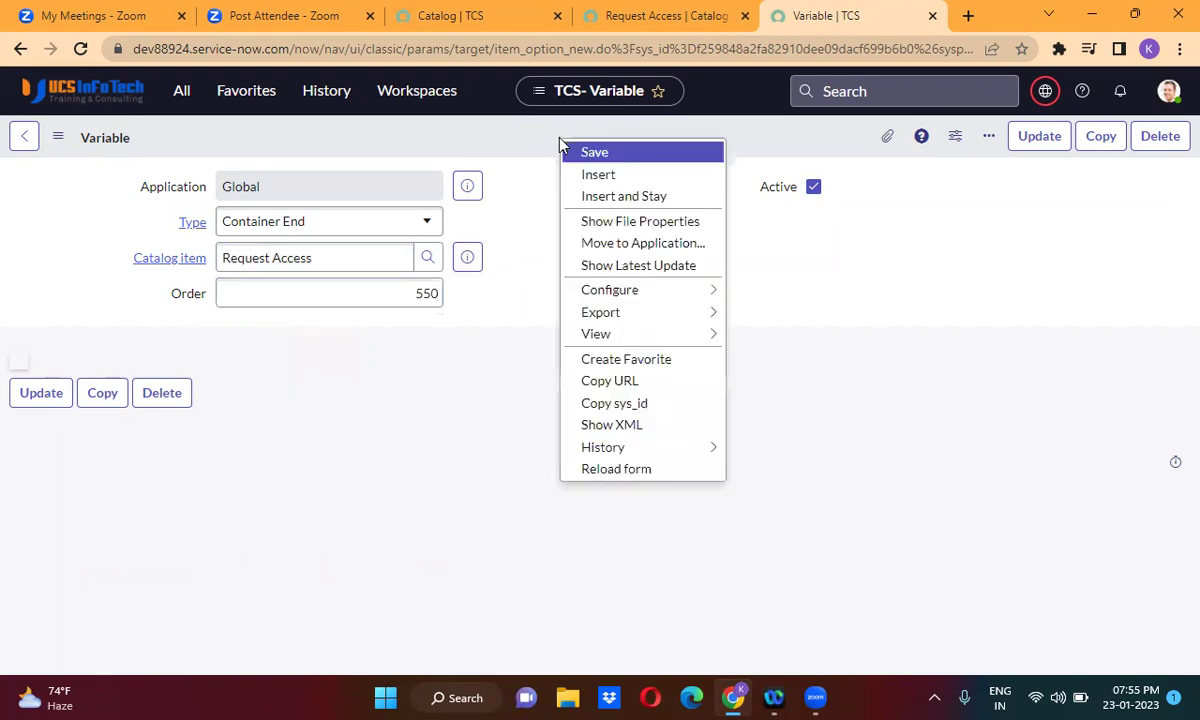
pyautogui.click(623, 198)
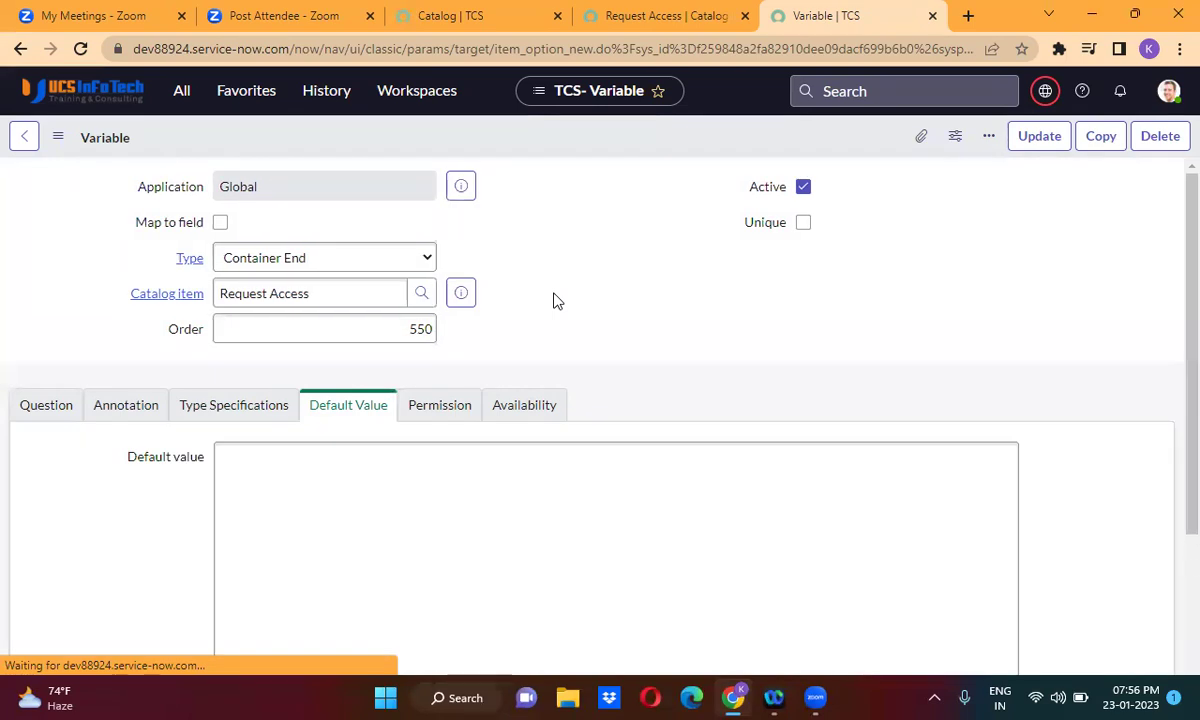
# Step: Open the Request Access catalog item from the variable's item reference and preview its order form to check the field layout
pyautogui.click(466, 256)
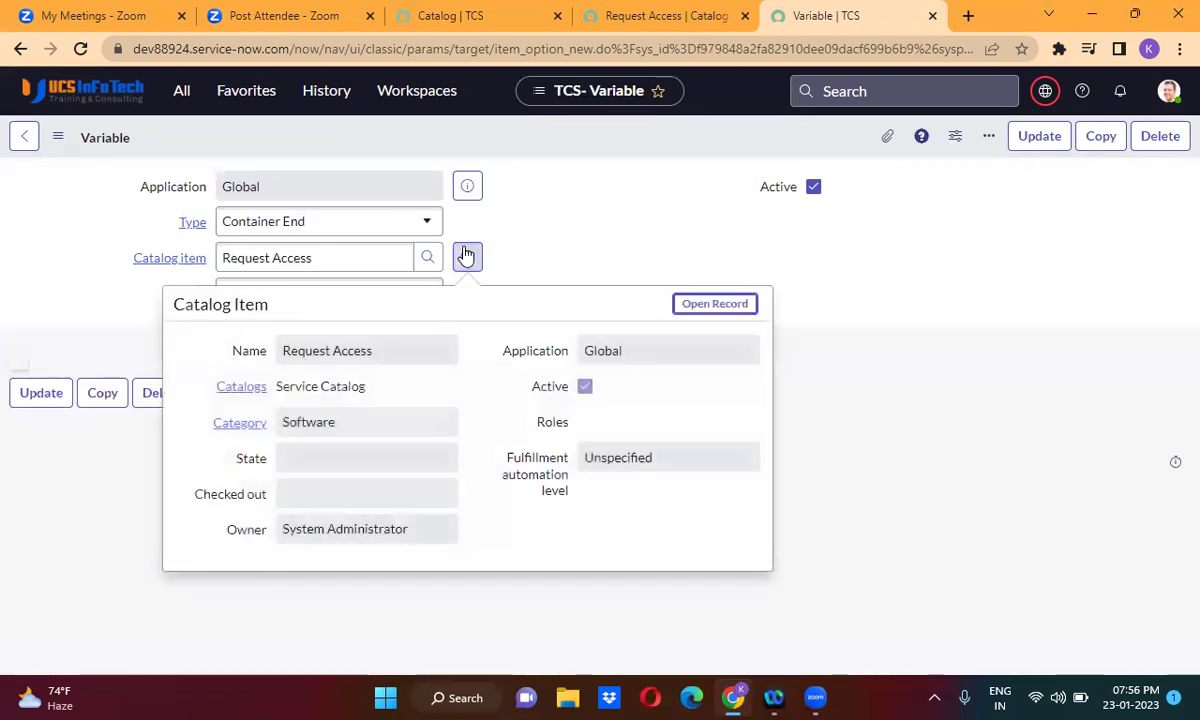
pyautogui.click(716, 304)
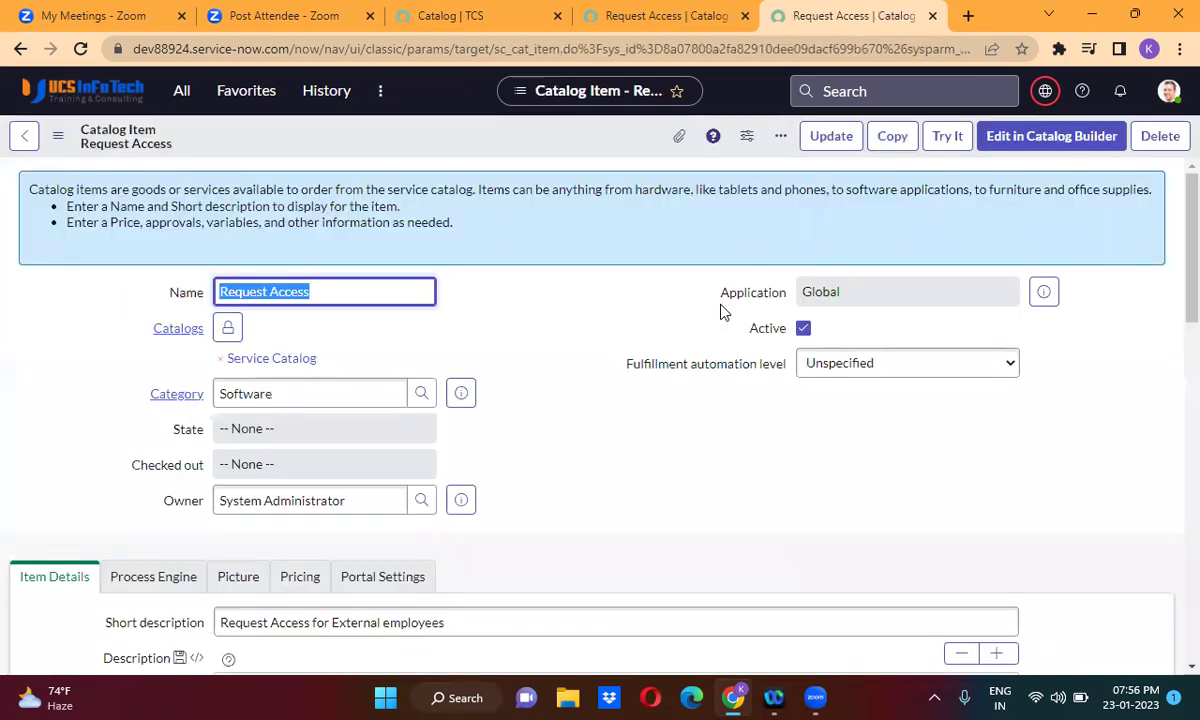
pyautogui.click(946, 136)
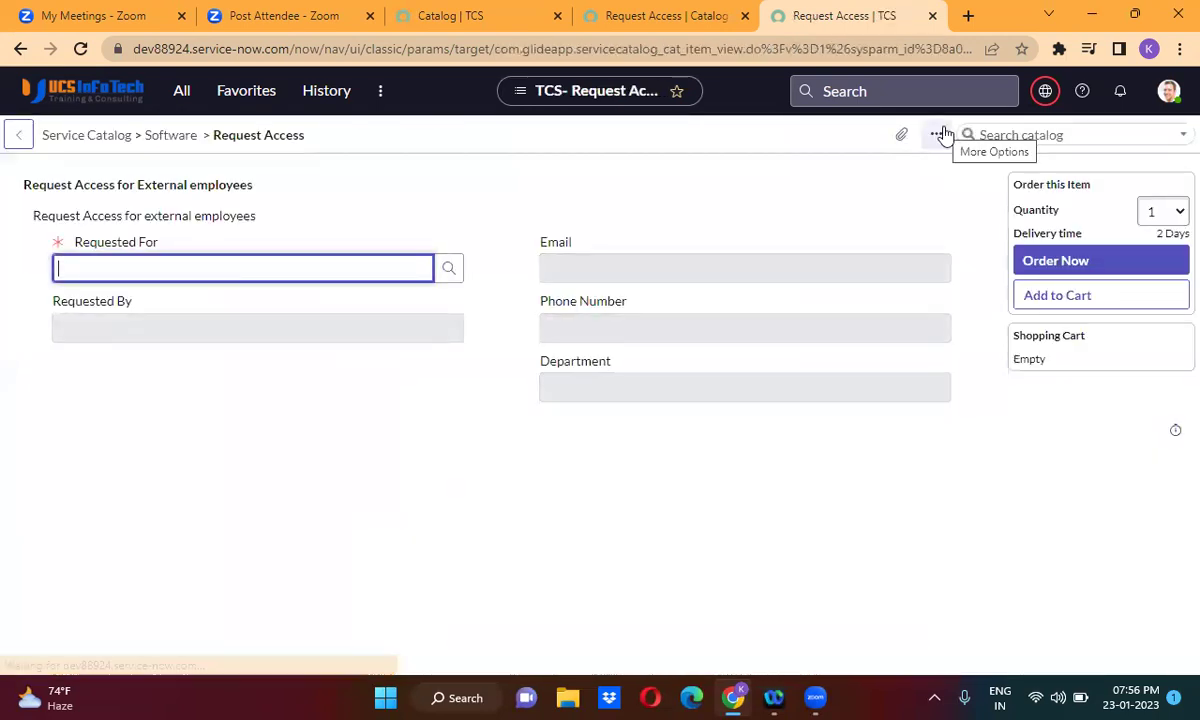
pyautogui.click(533, 240)
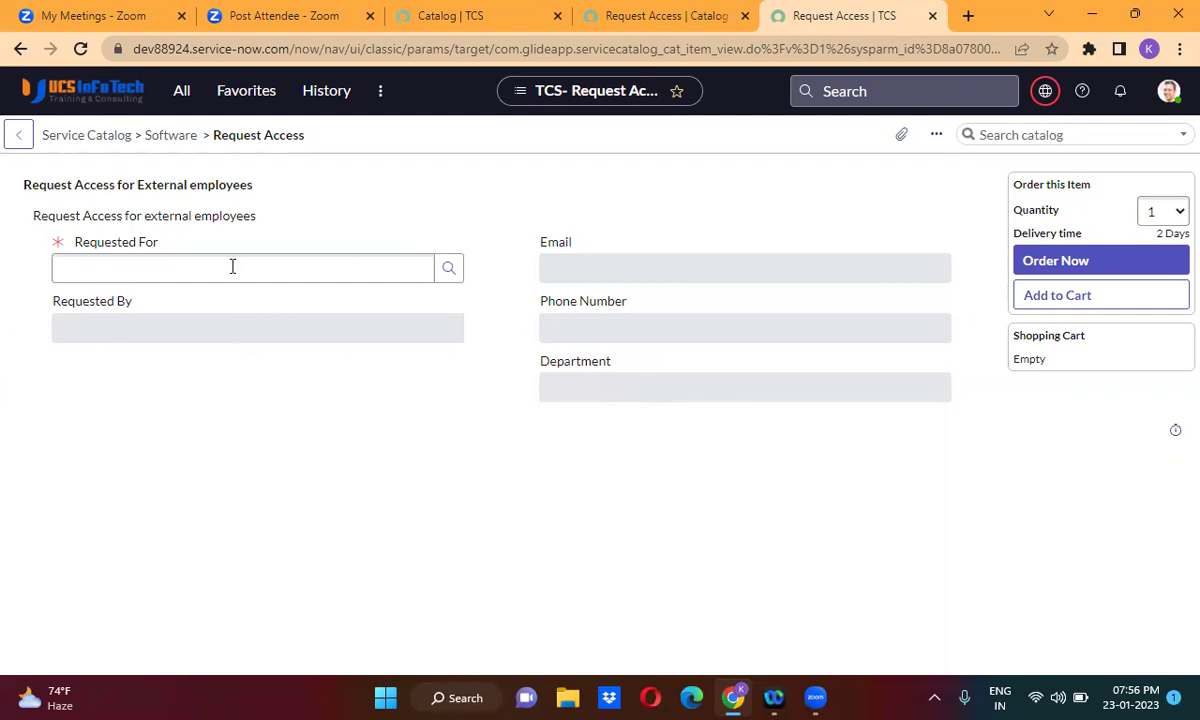
pyautogui.click(197, 262)
# Step: Switch to the other open Request Access catalog item page, refresh its variables list and review all the entries
pyautogui.click(628, 15)
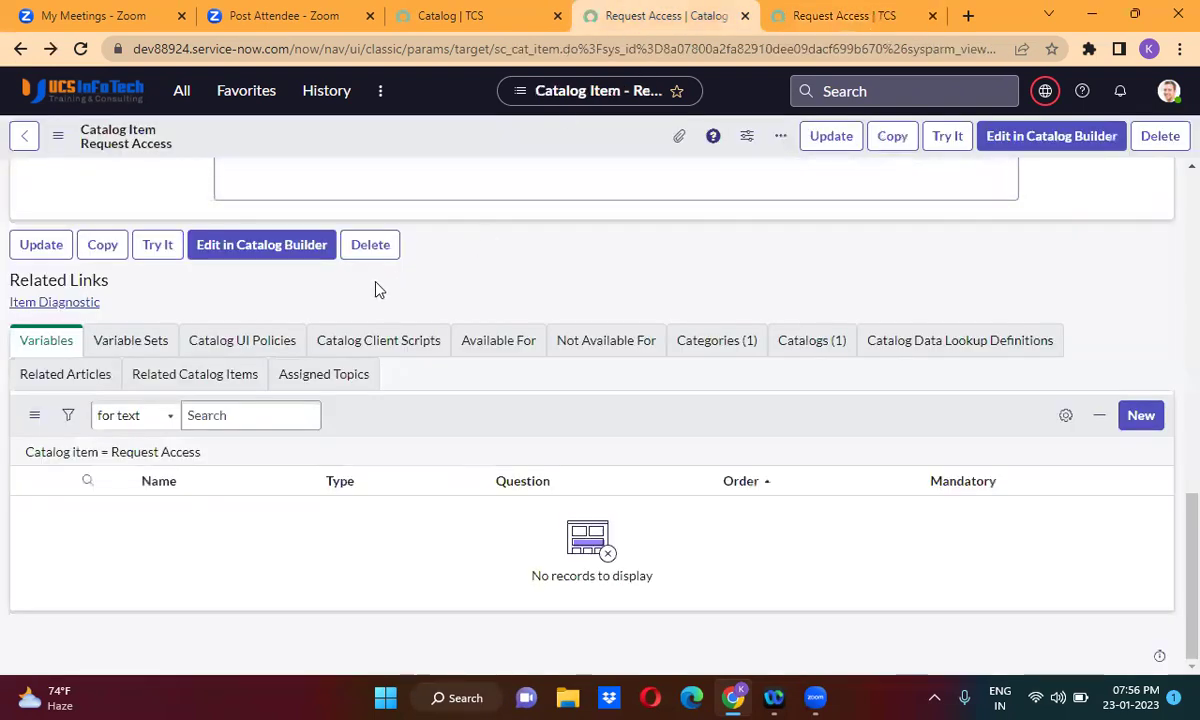
pyautogui.click(186, 453)
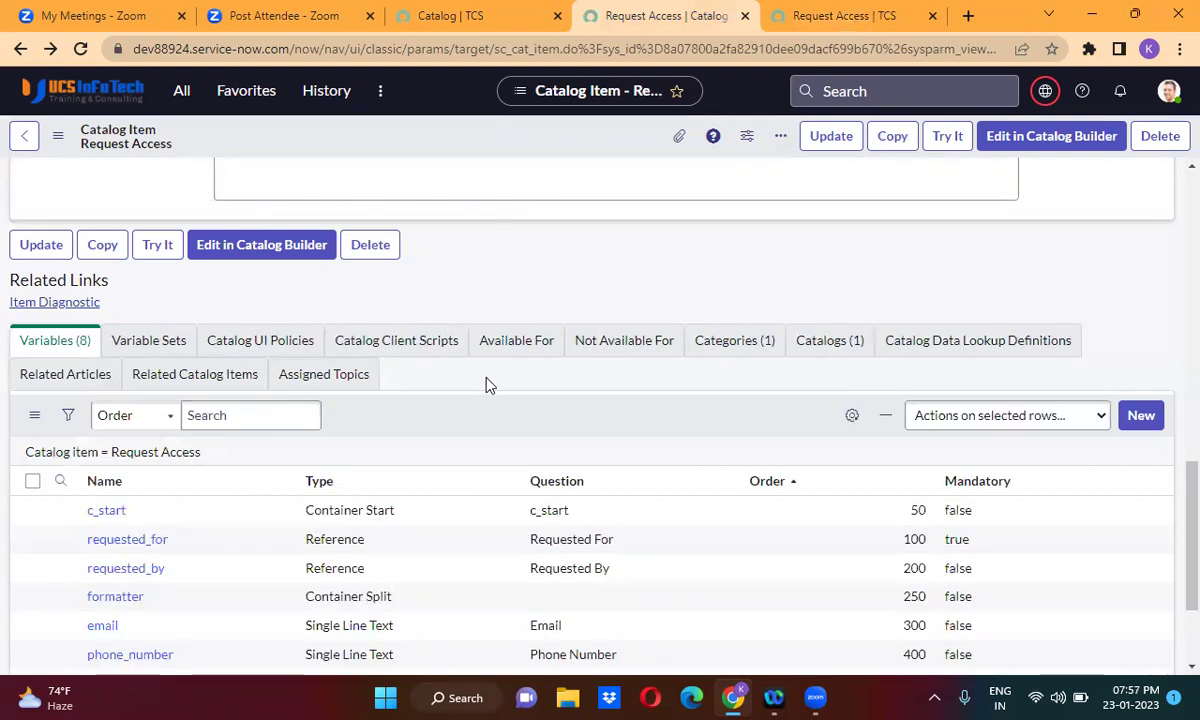
pyautogui.scroll(-3, 489, 385)
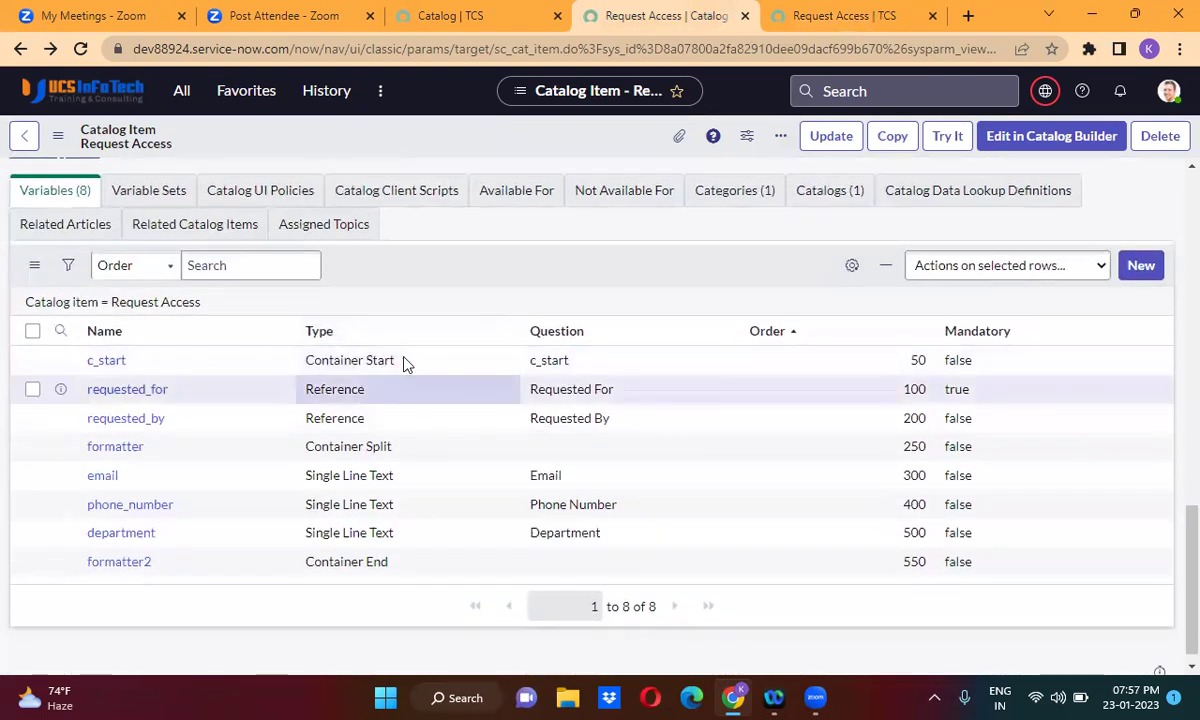
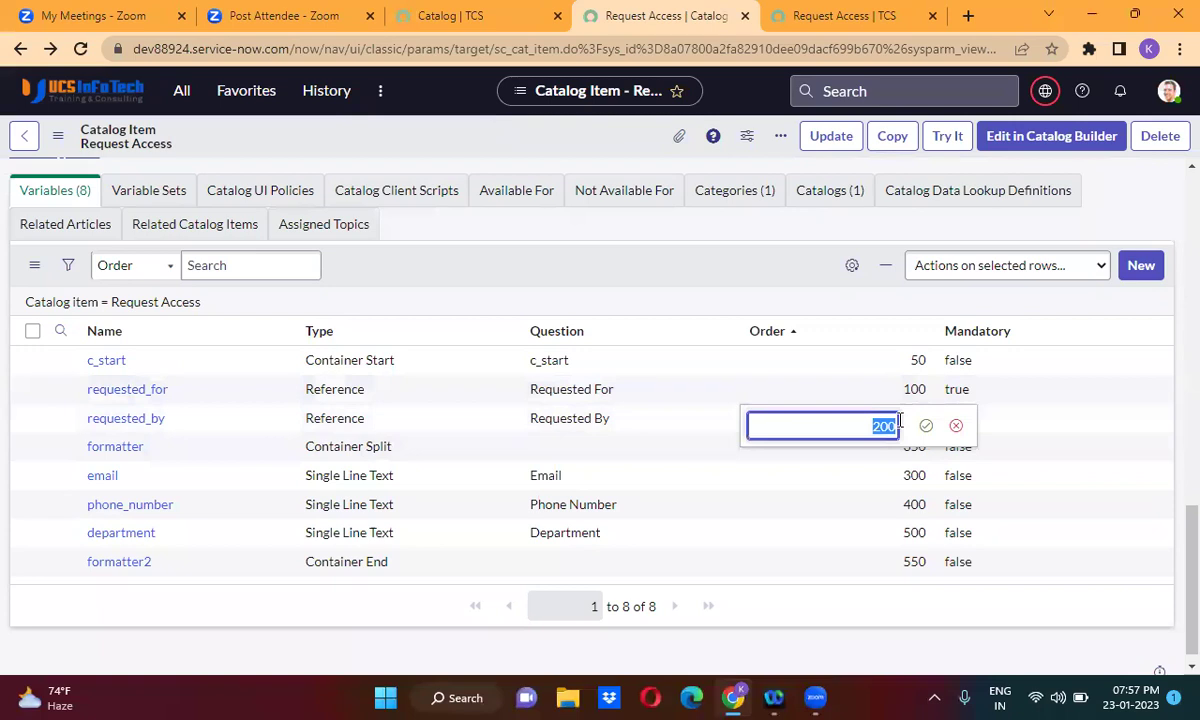
# Step: Set the order of the requested_by variable to 400 directly in the variables list and save it
pyautogui.write('3')
pyautogui.press('BackSpace')
pyautogui.write('400')
pyautogui.click(925, 427)
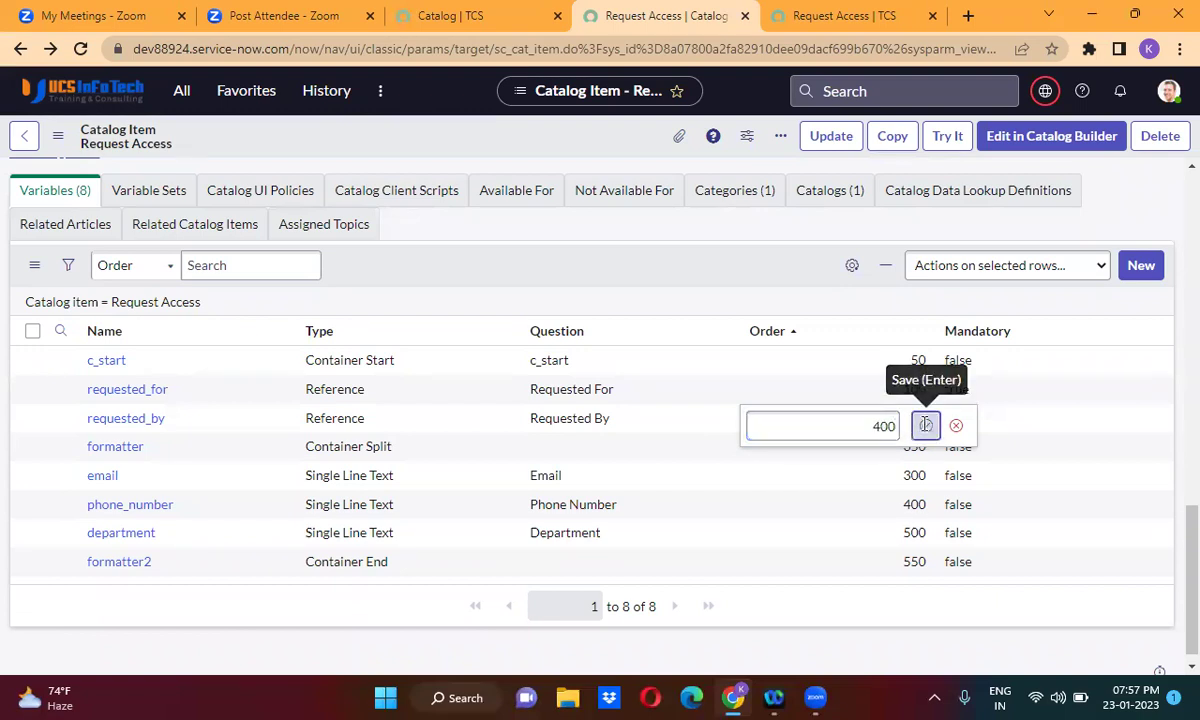
# Step: Set the order of the email variable to 200 in the list, save it and sort the variables by order, descending
pyautogui.click(905, 478)
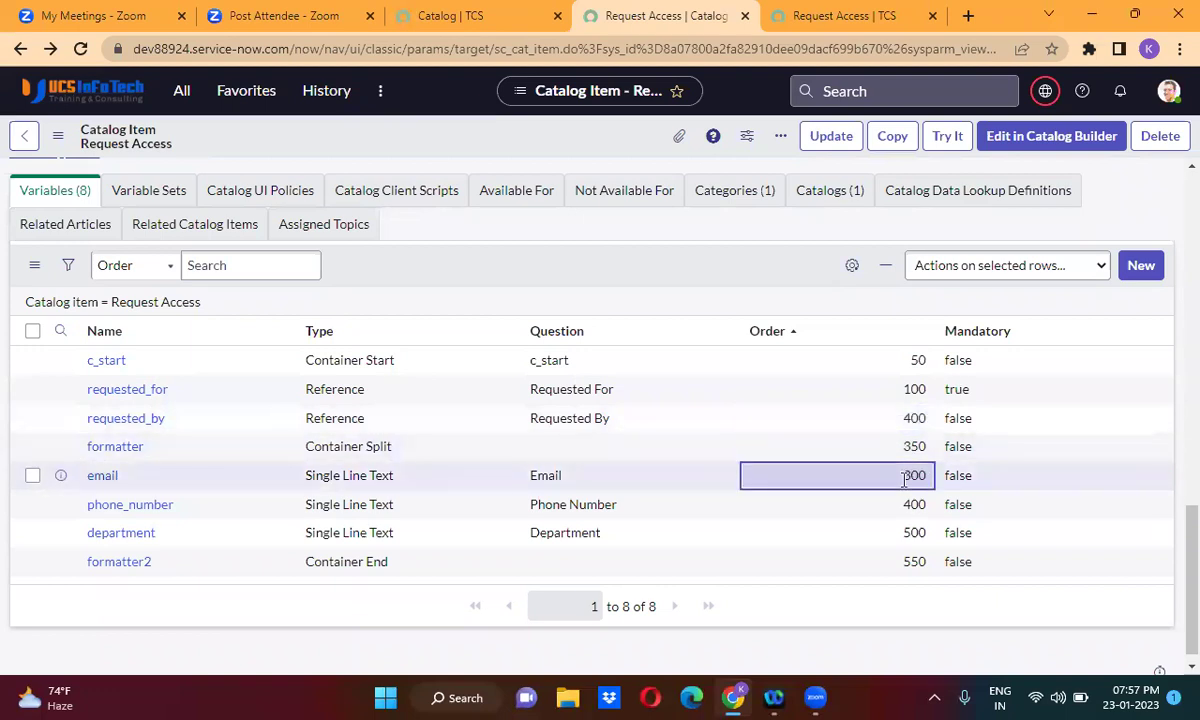
pyautogui.doubleClick(905, 478)
pyautogui.write('2')
pyautogui.press('BackSpace')
pyautogui.write('200')
pyautogui.click(926, 485)
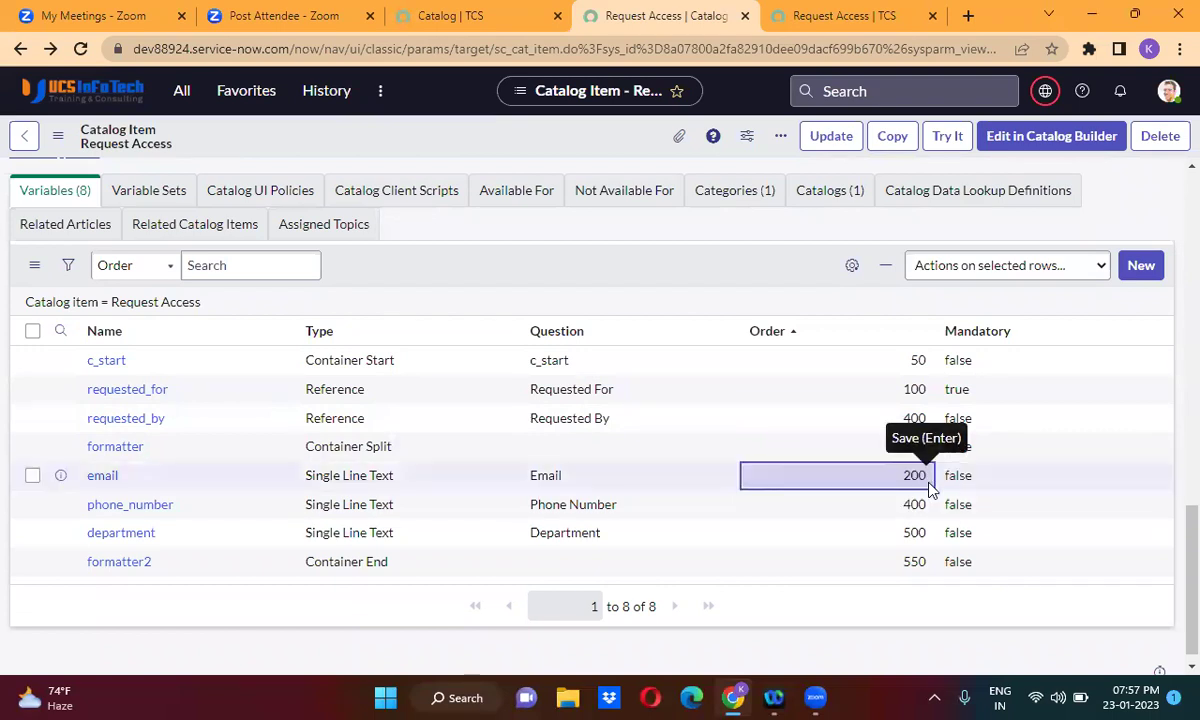
pyautogui.click(793, 340)
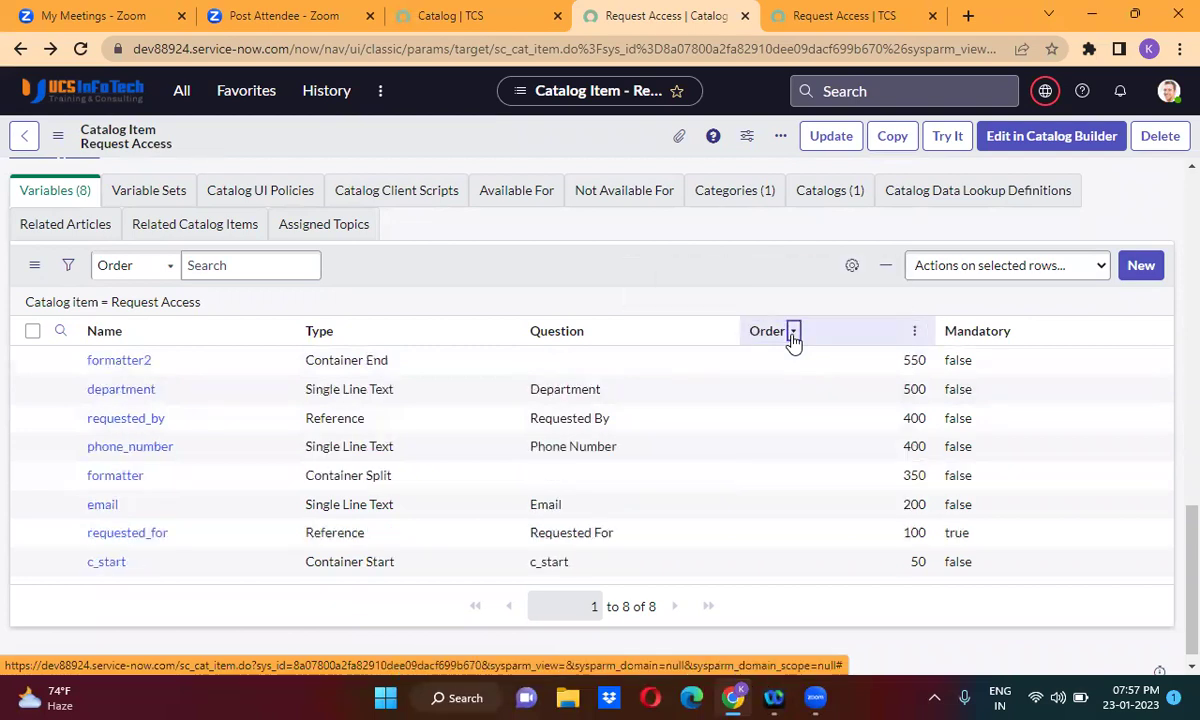
# Step: Sort the variables by order, ascending, then set the order of the Container Split variable to 250 and save it
pyautogui.click(793, 338)
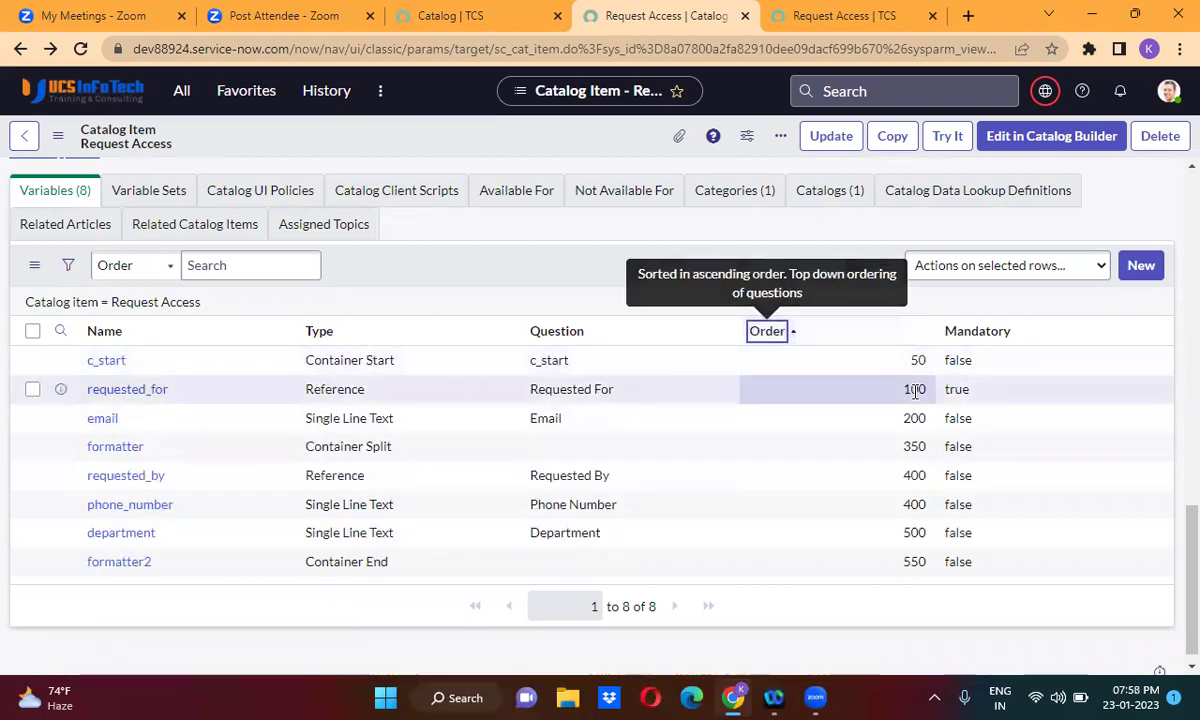
pyautogui.click(917, 473)
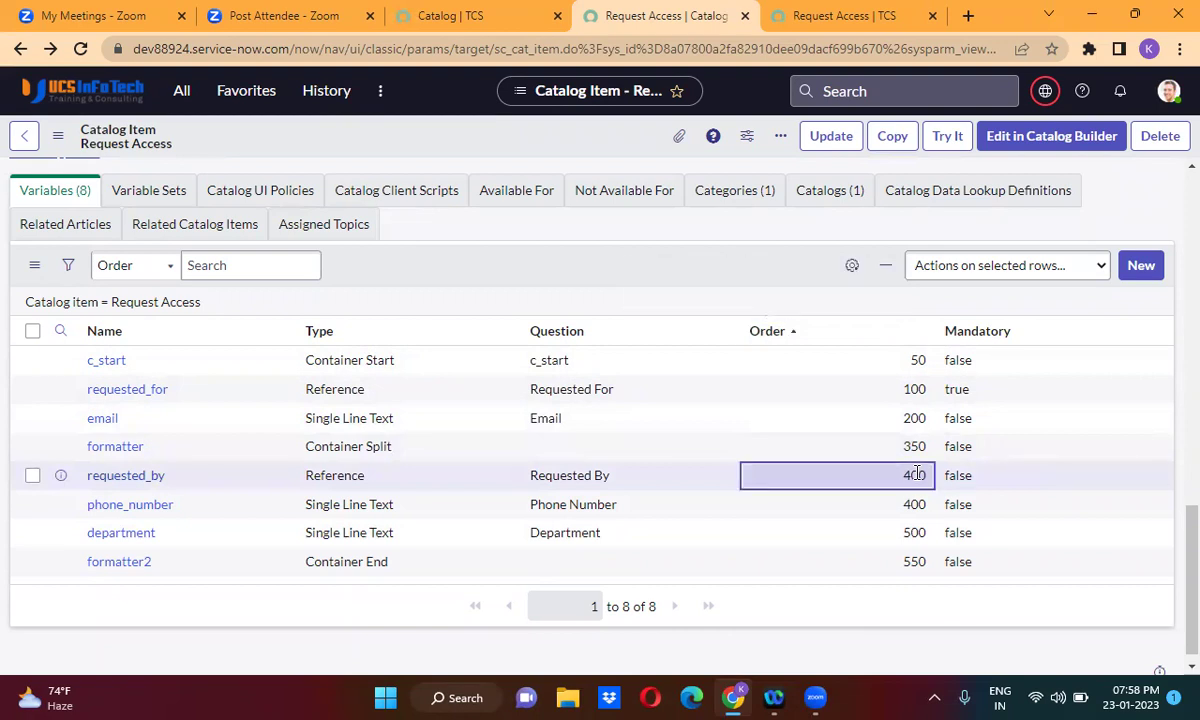
pyautogui.click(916, 477)
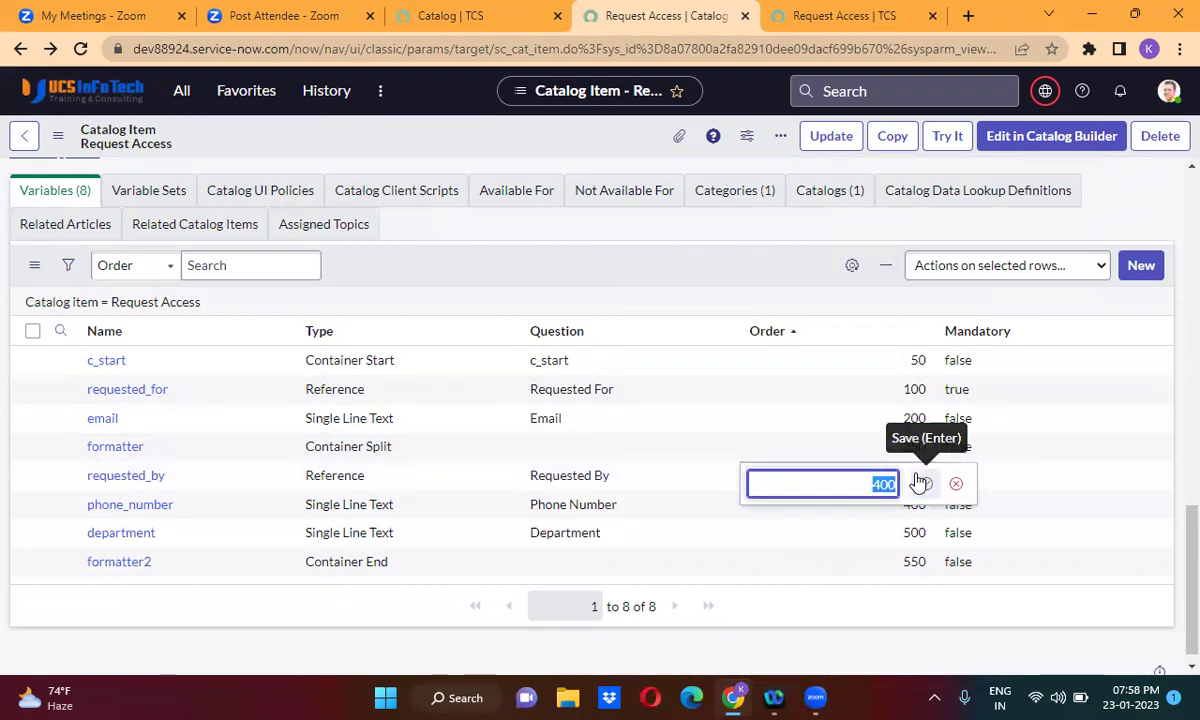
pyautogui.click(897, 459)
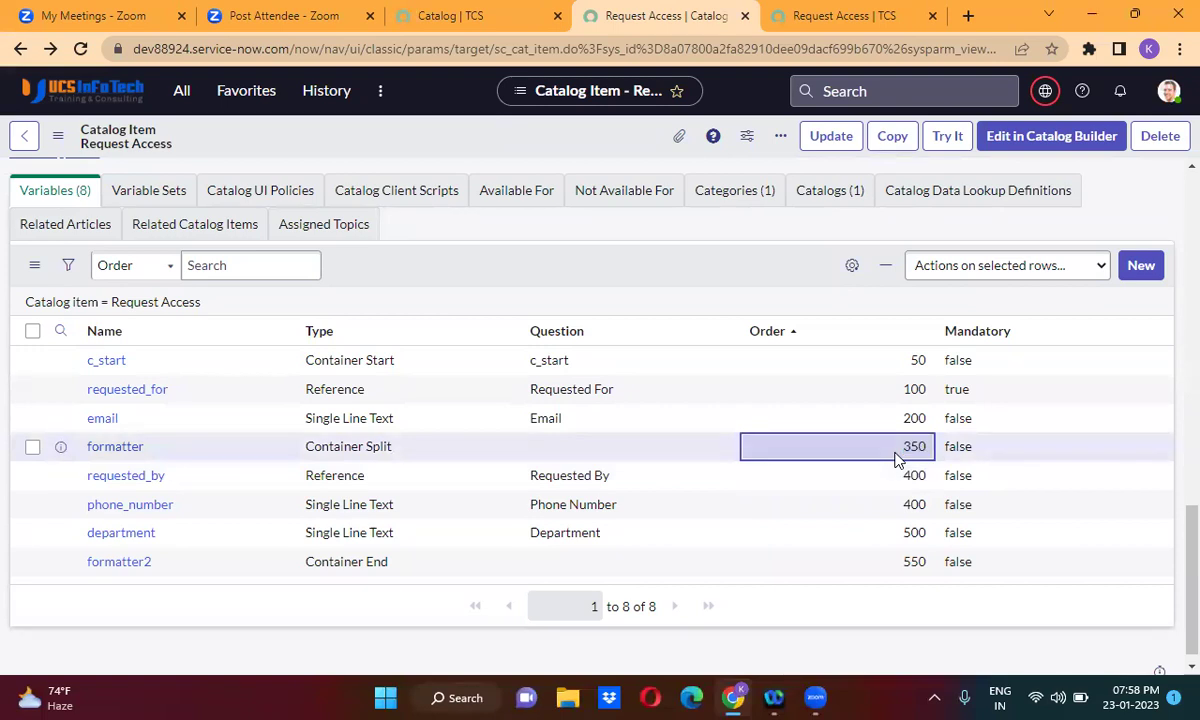
pyautogui.click(897, 459)
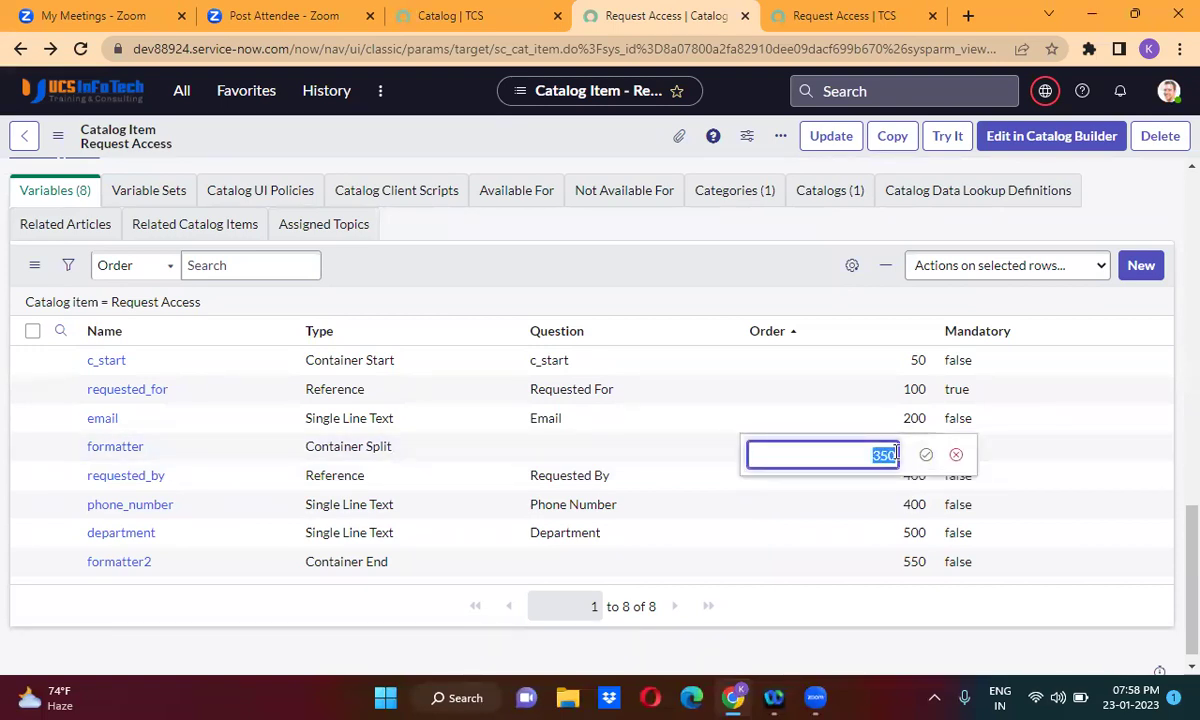
pyautogui.write('250')
pyautogui.click(924, 456)
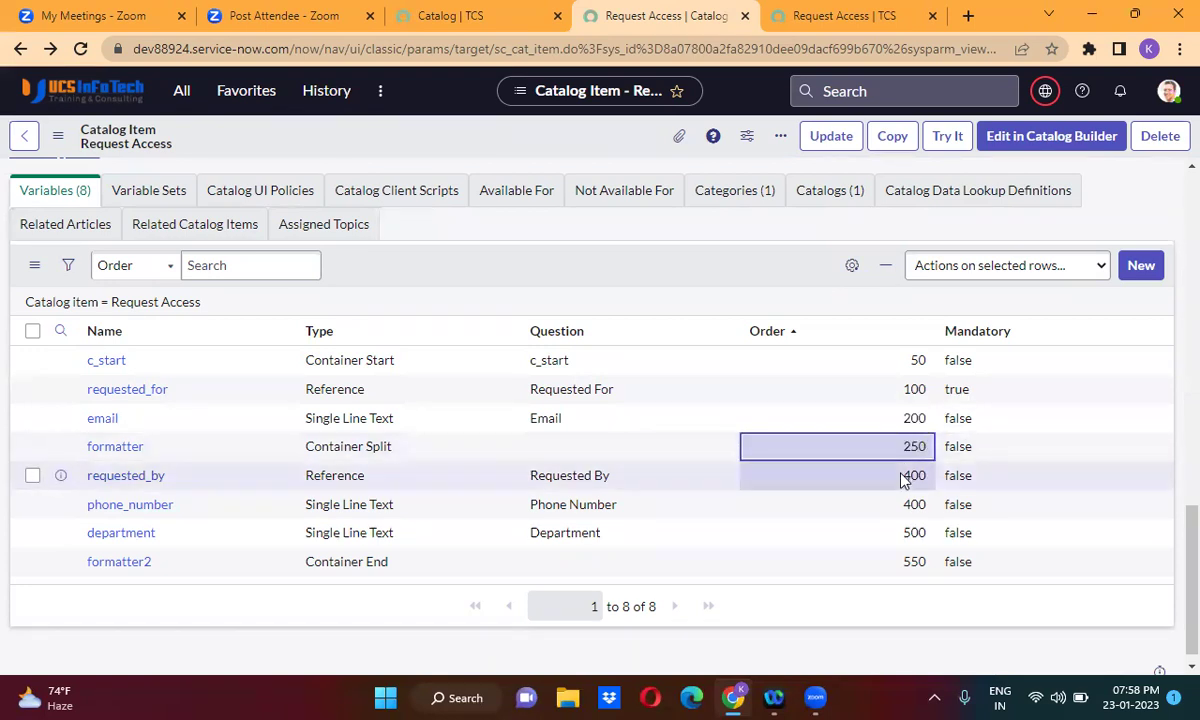
# Step: Set the order of the requested_by variable to 300 directly in the variables list and save it
pyautogui.click(903, 478)
pyautogui.click(903, 478)
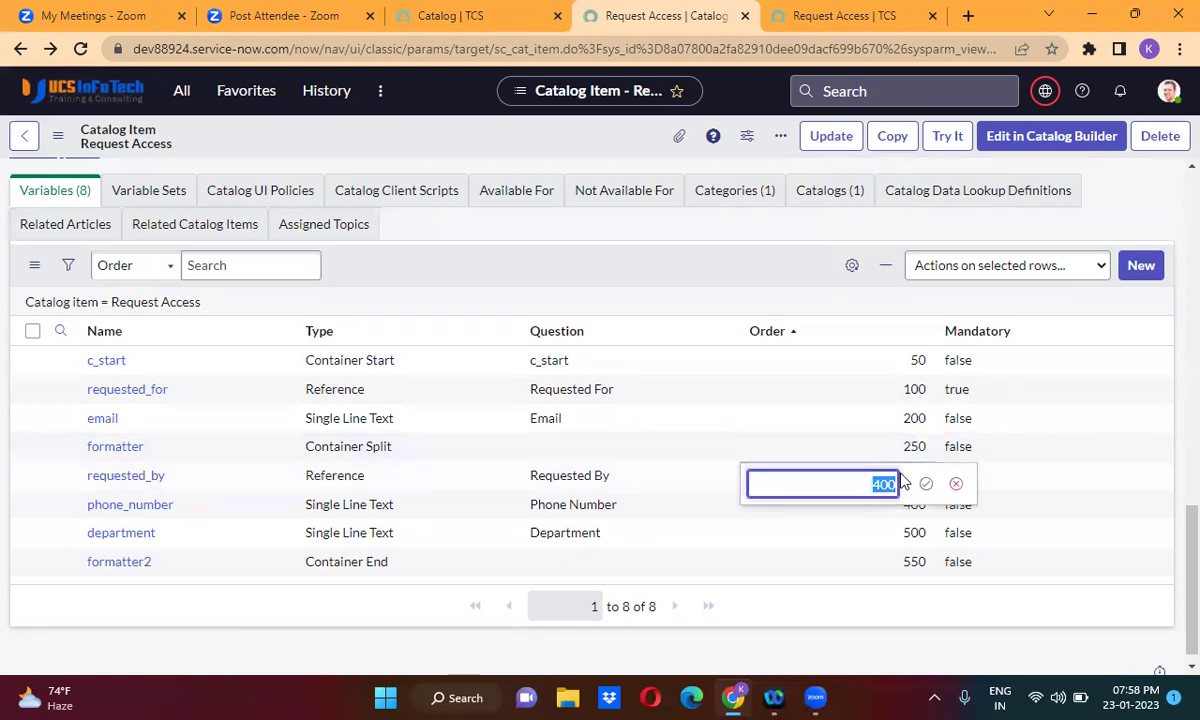
pyautogui.press('BackSpace')
pyautogui.write('300')
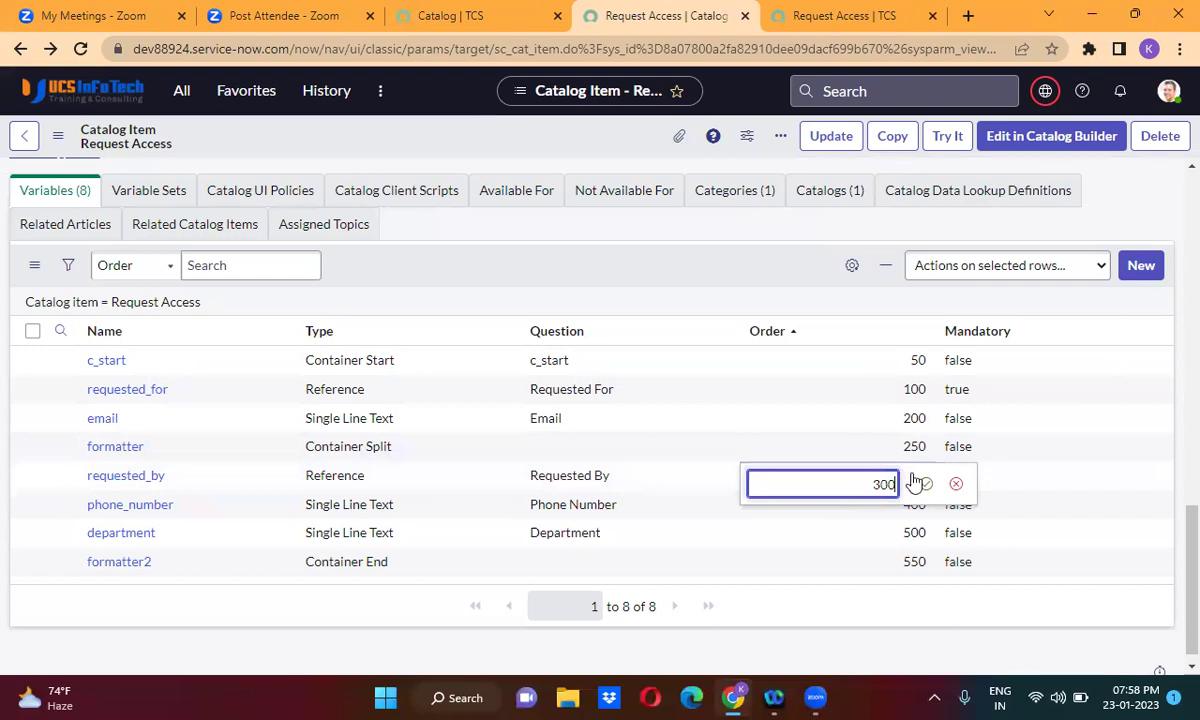
pyautogui.click(925, 483)
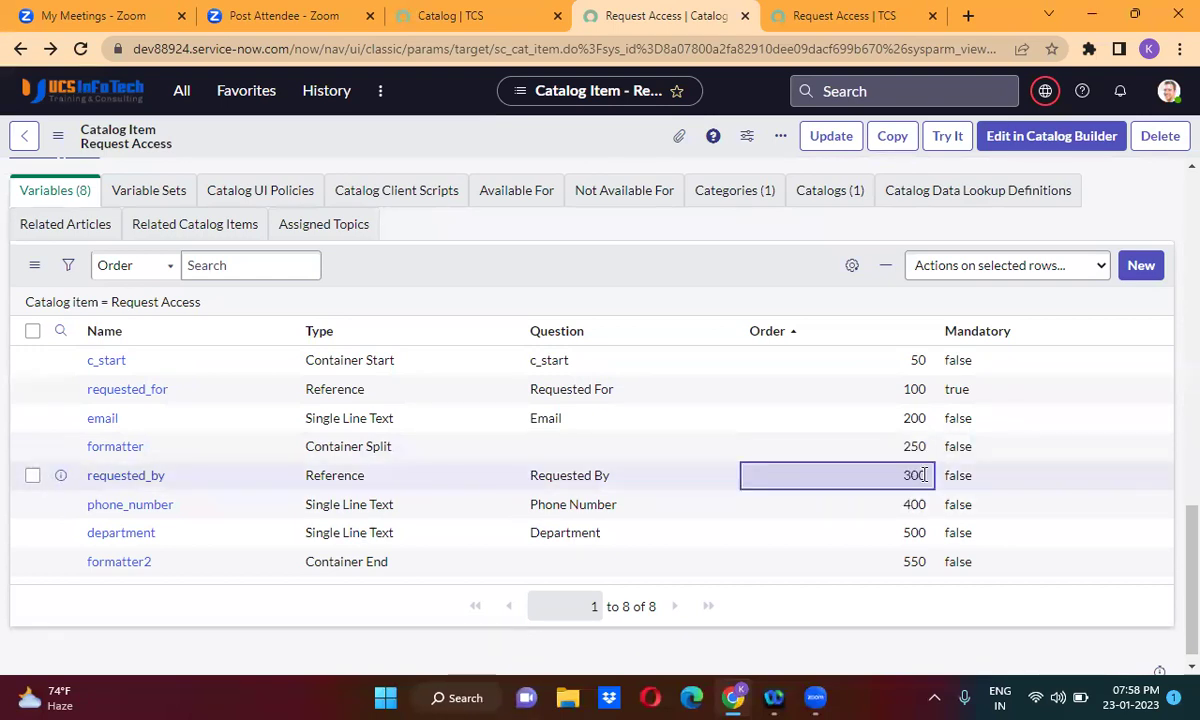
# Step: Switch to the open Request Access order form and reload it to check the two-column field layout
pyautogui.click(886, 17)
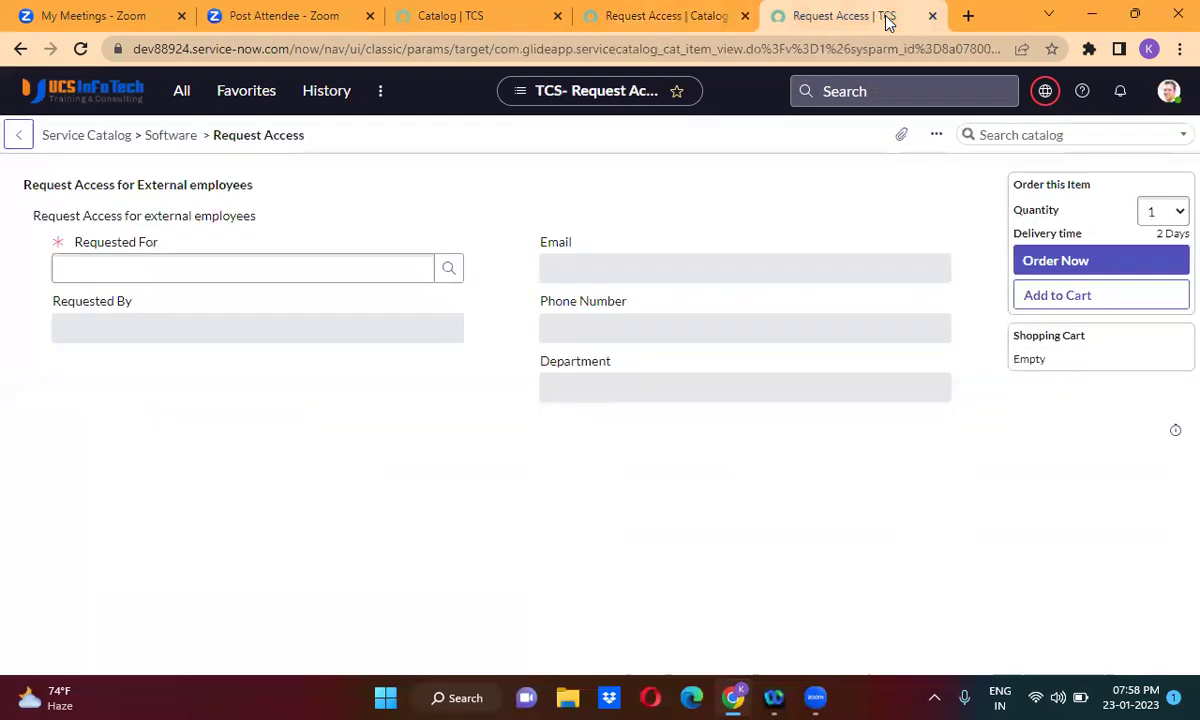
pyautogui.click(80, 49)
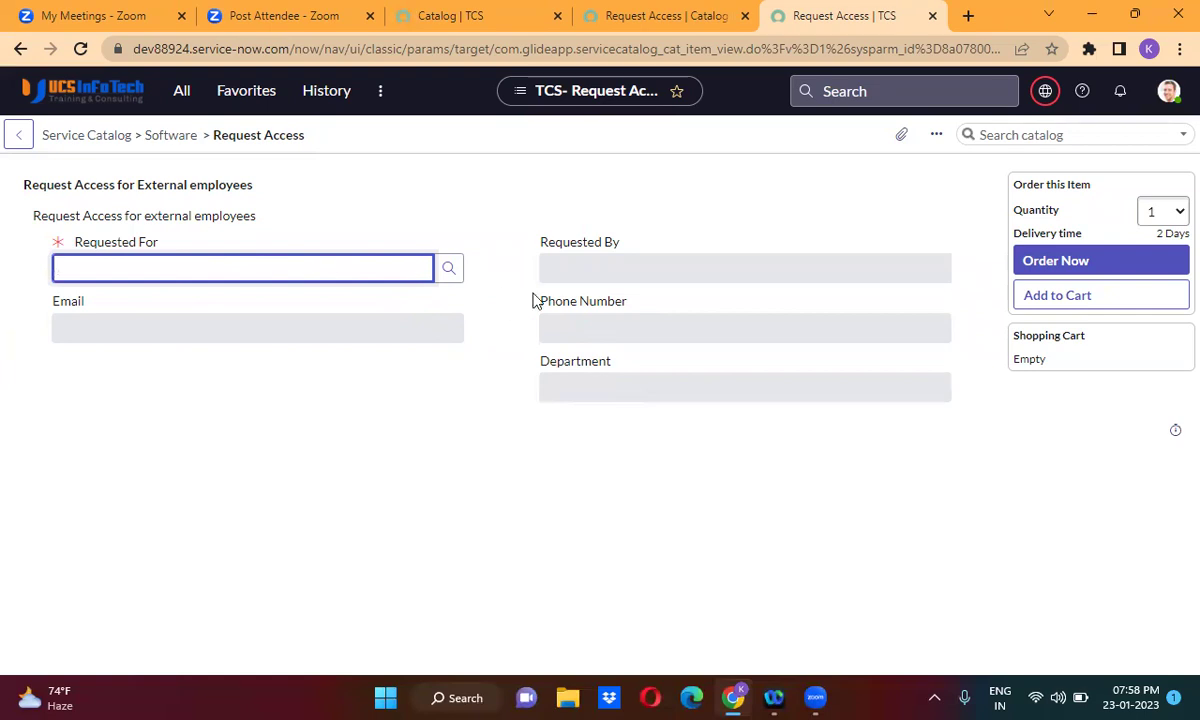
pyautogui.click(605, 264)
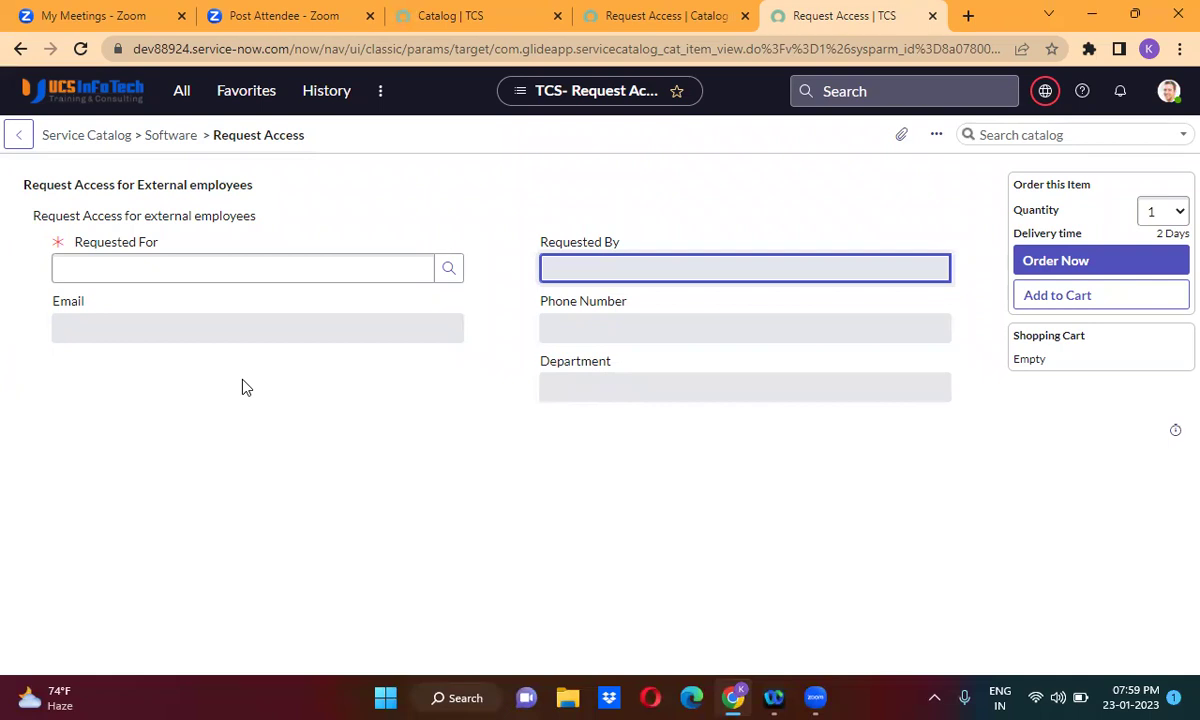
# Step: Return to the catalog item's variables list, save an order of 225 for the department variable, and reload the open order form
pyautogui.click(627, 22)
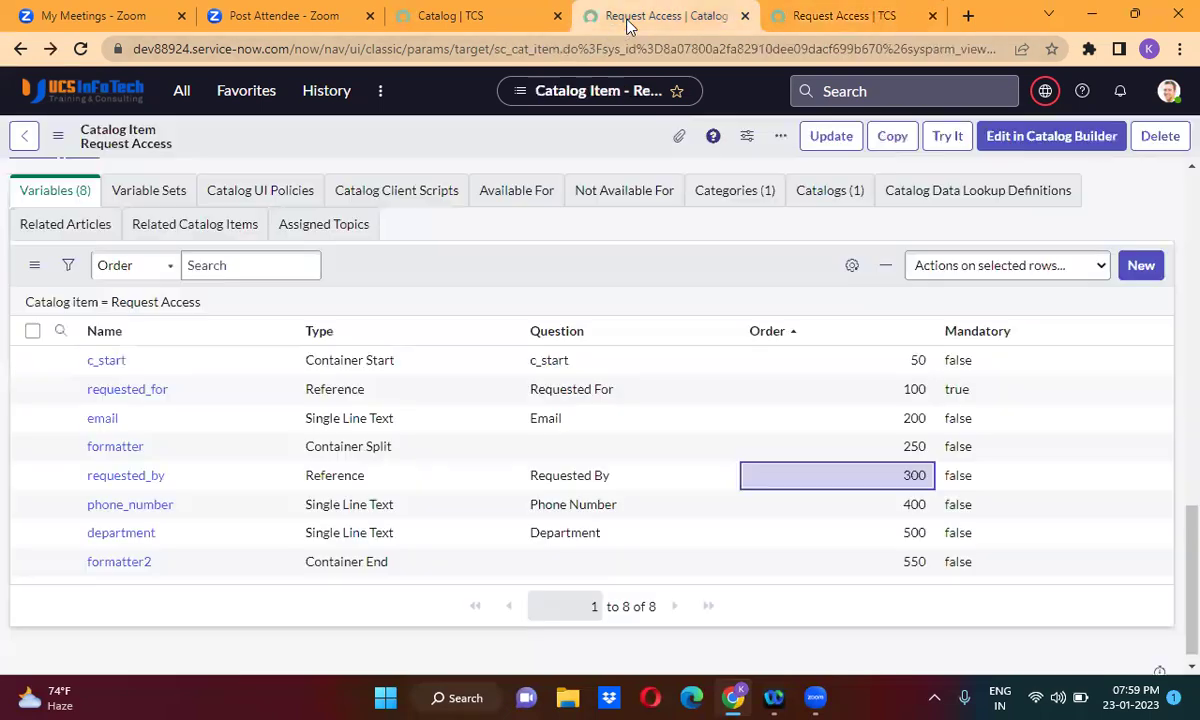
pyautogui.click(897, 538)
pyautogui.doubleClick(897, 540)
pyautogui.write('225')
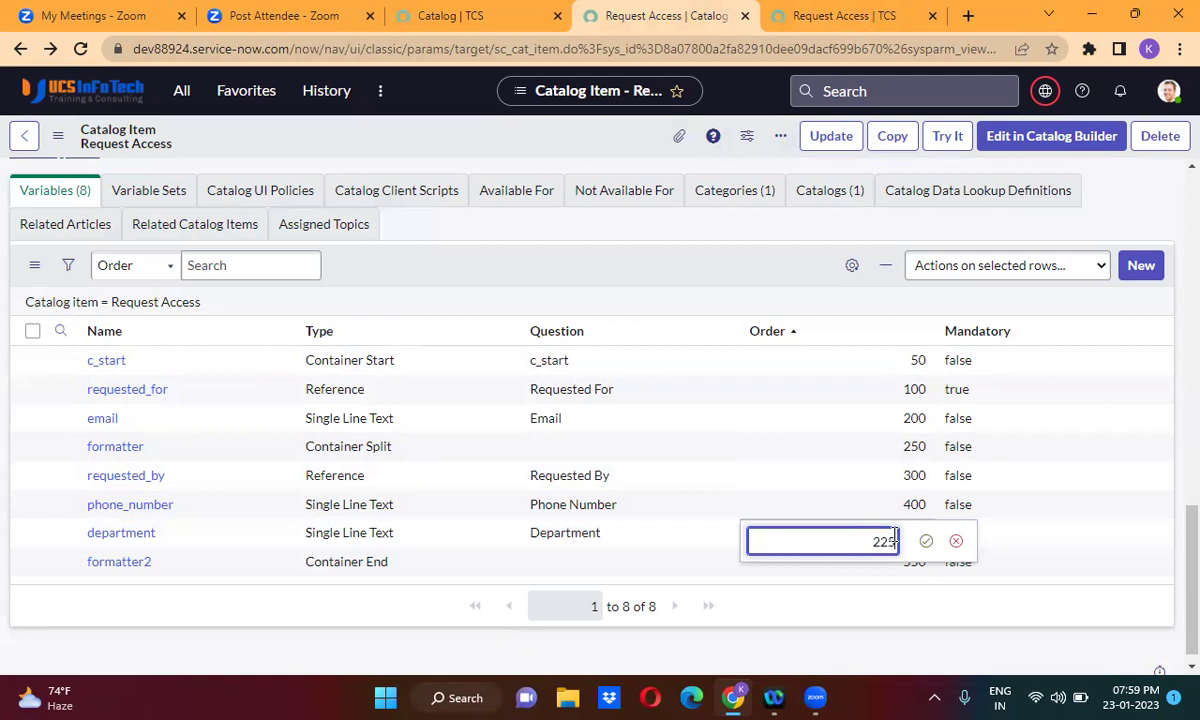
pyautogui.click(926, 541)
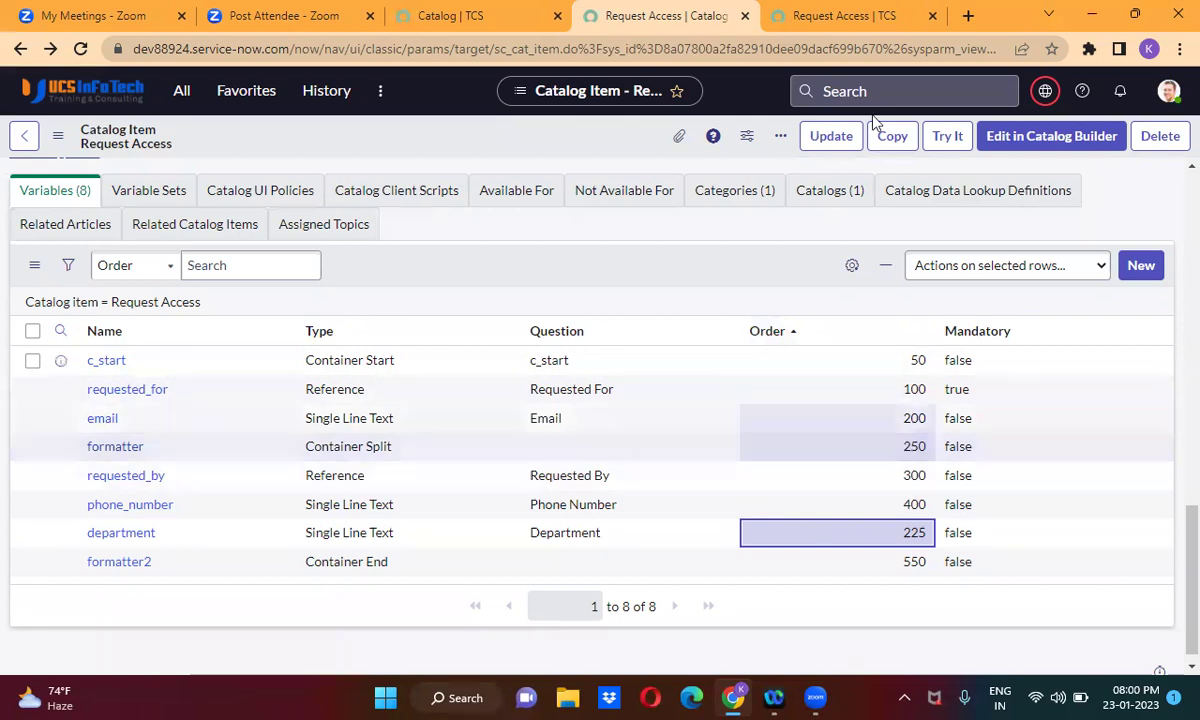
pyautogui.click(835, 22)
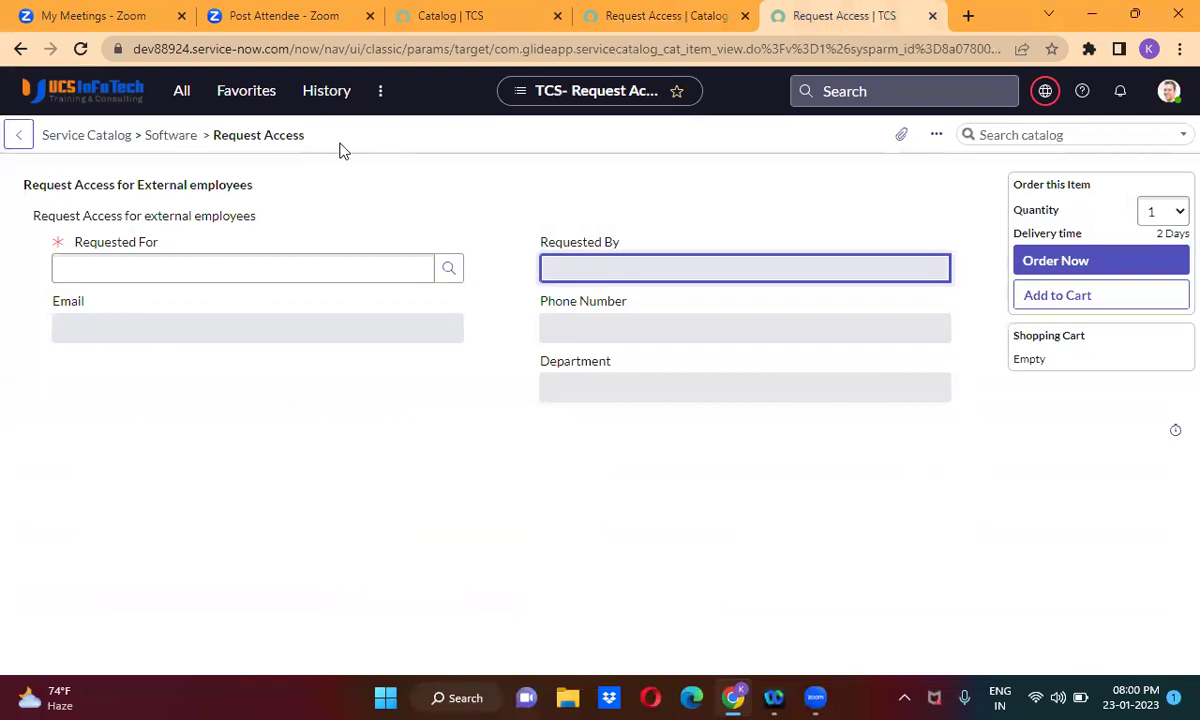
pyautogui.click(80, 48)
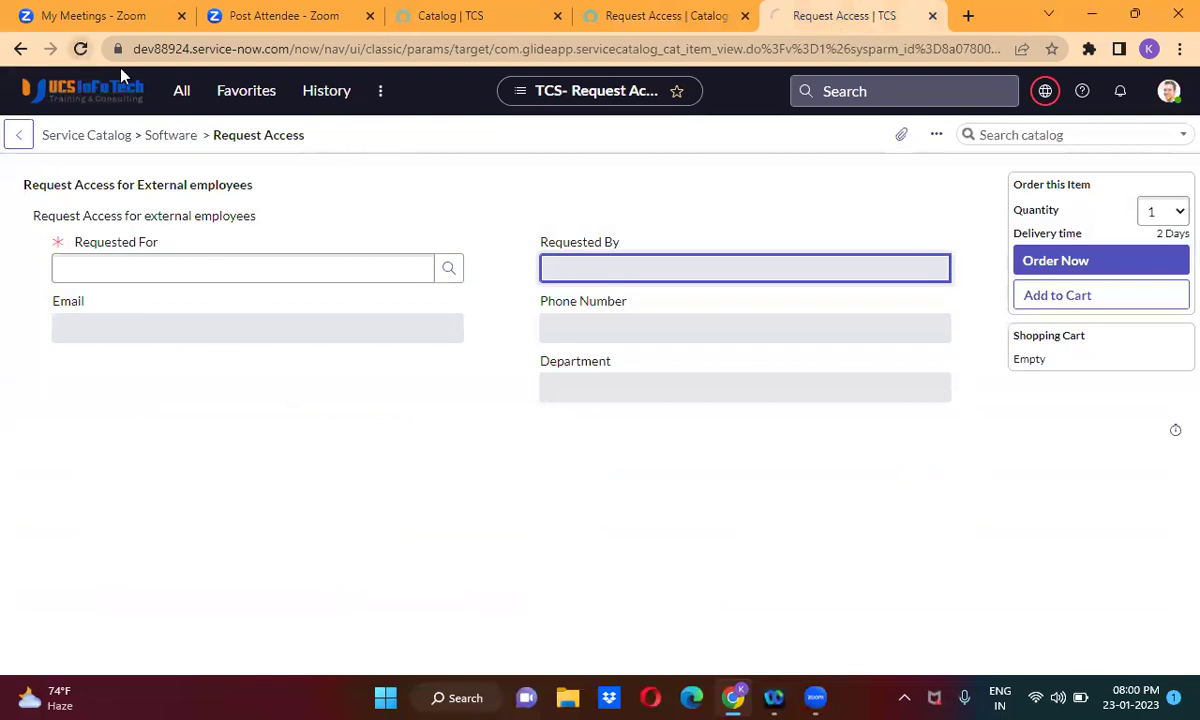